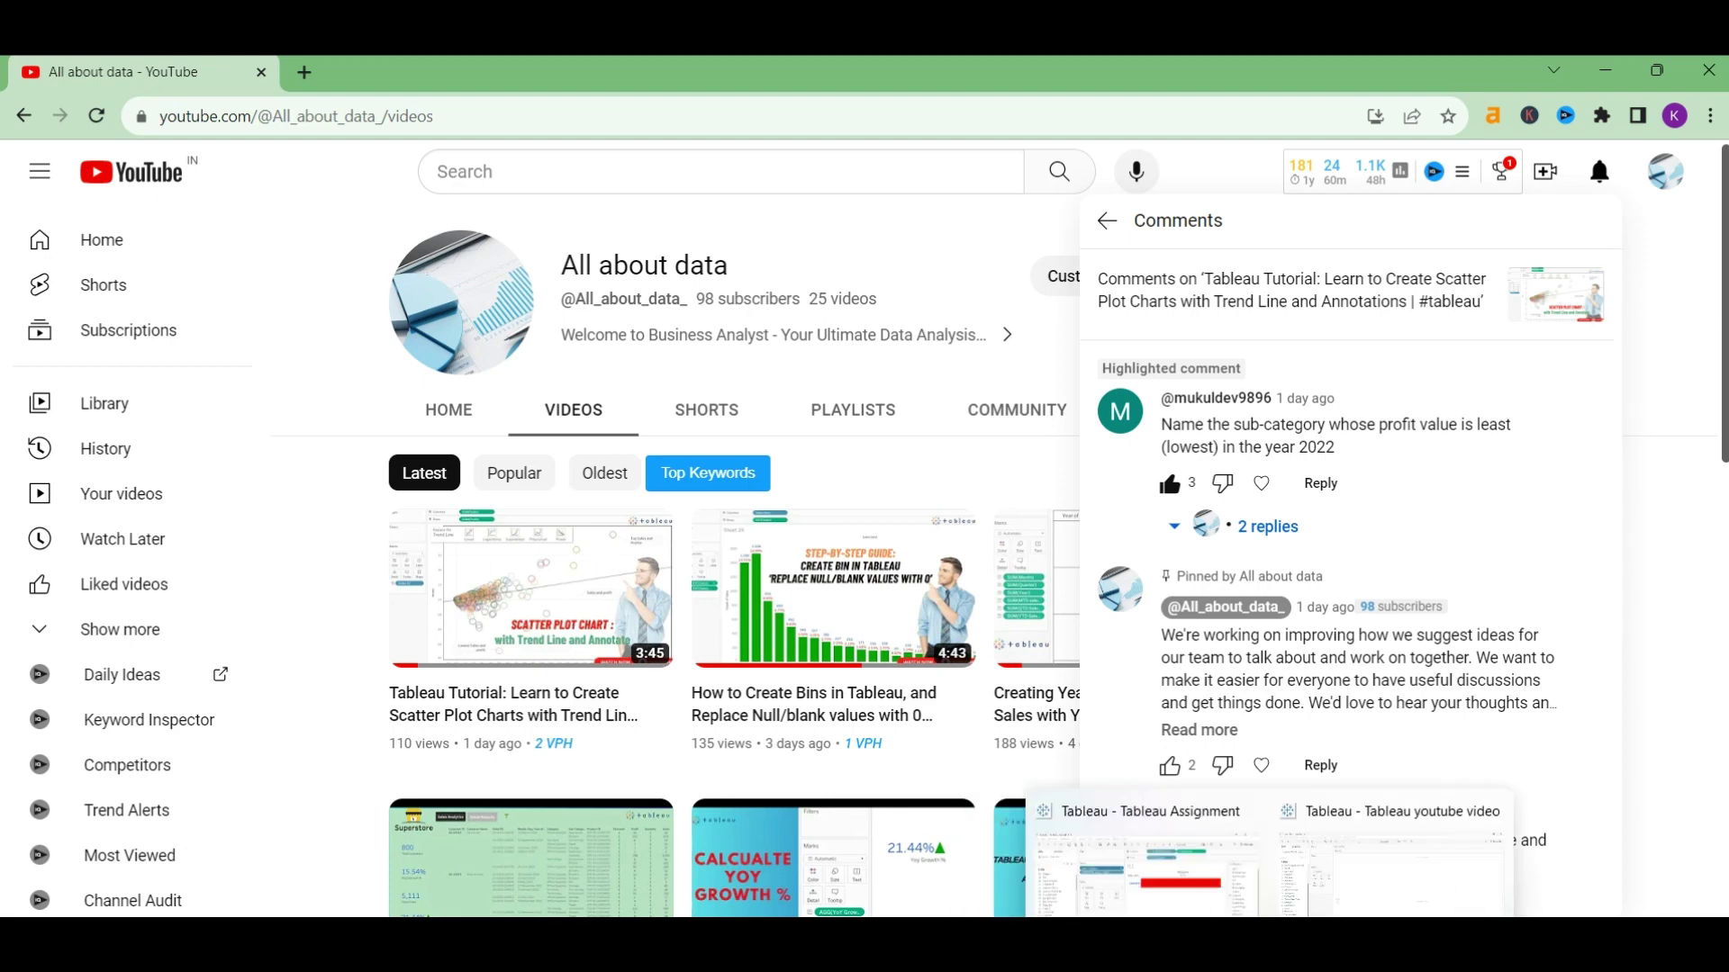
Step: Switch from YouTube to the Tableau workbook with the Superstore data loaded
left_click(1377, 914)
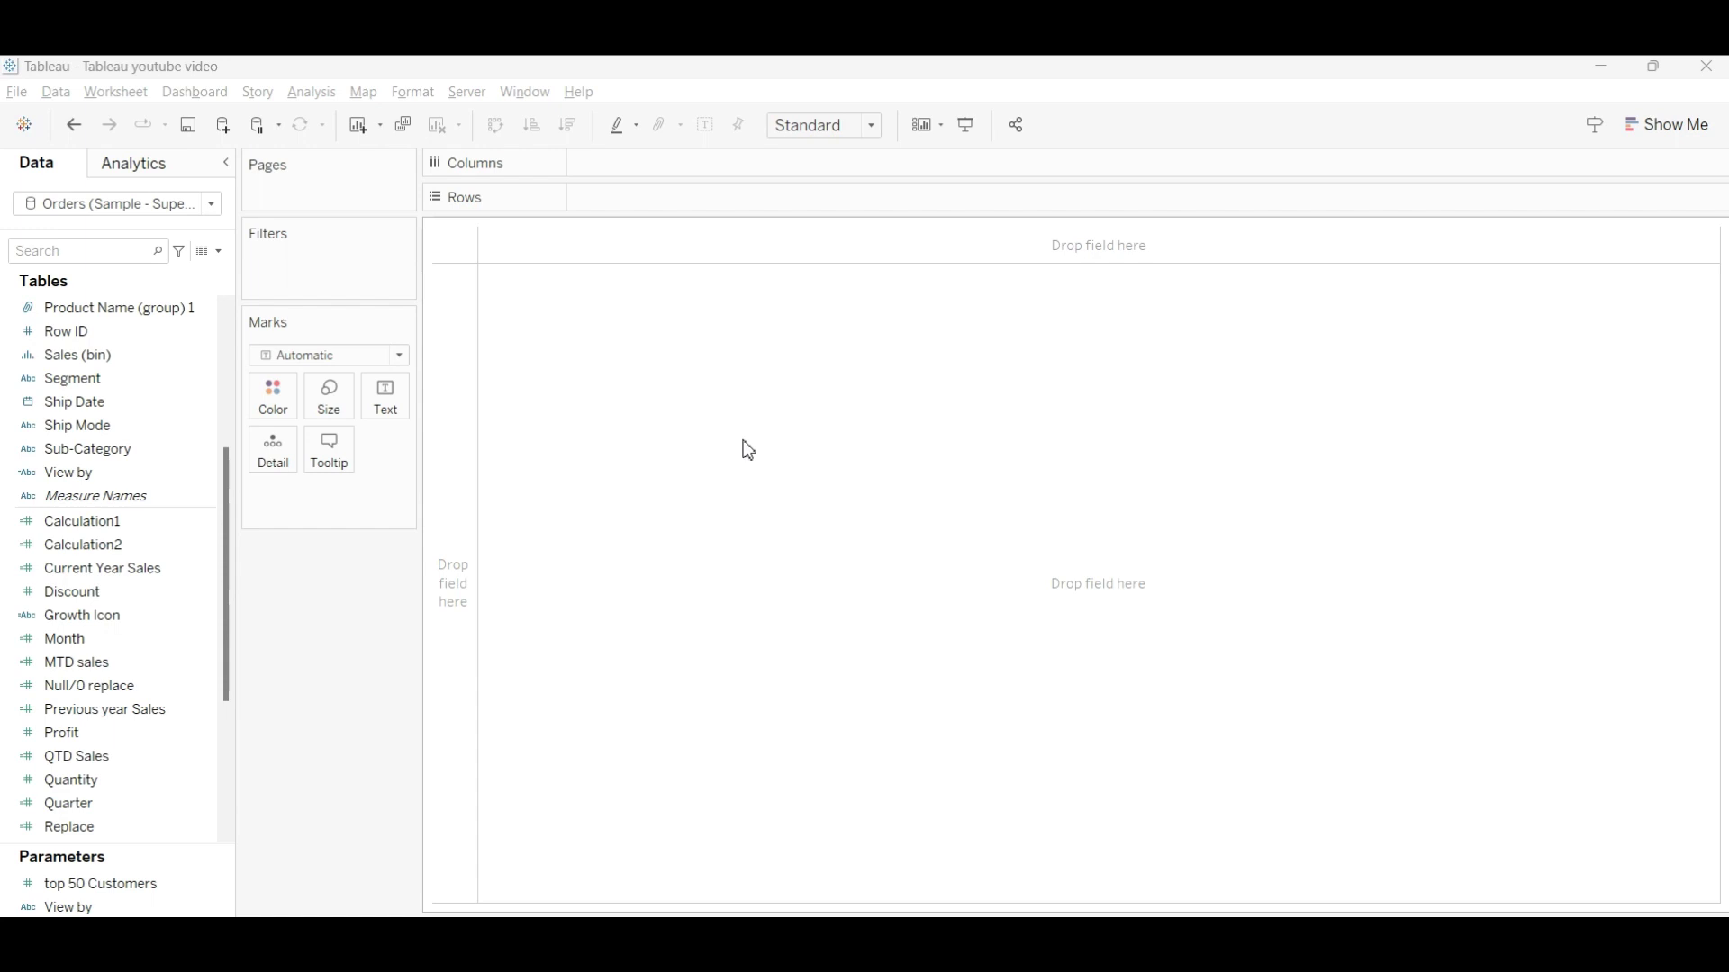
Step: Place Ship Date years 2019–2023 on Columns and drag the year pill onto Filters
left_click(118, 404)
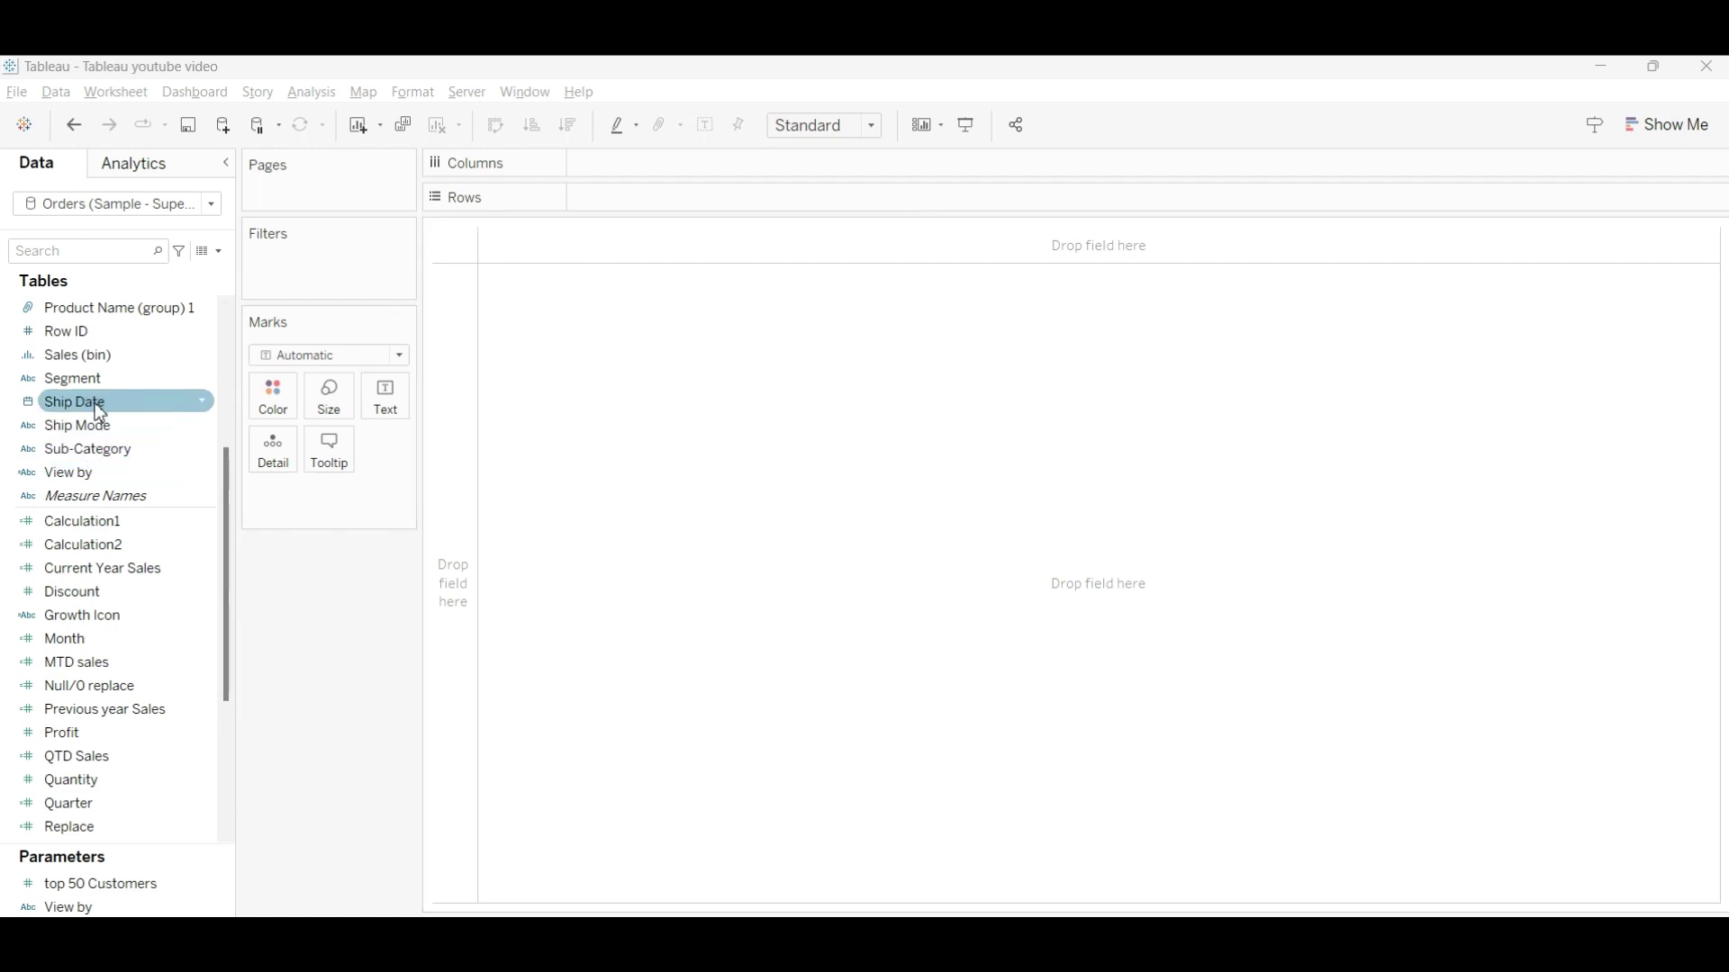
mouse_move(99, 413)
left_mouse_down()
mouse_move(401, 297)
mouse_move(633, 175)
left_mouse_up()
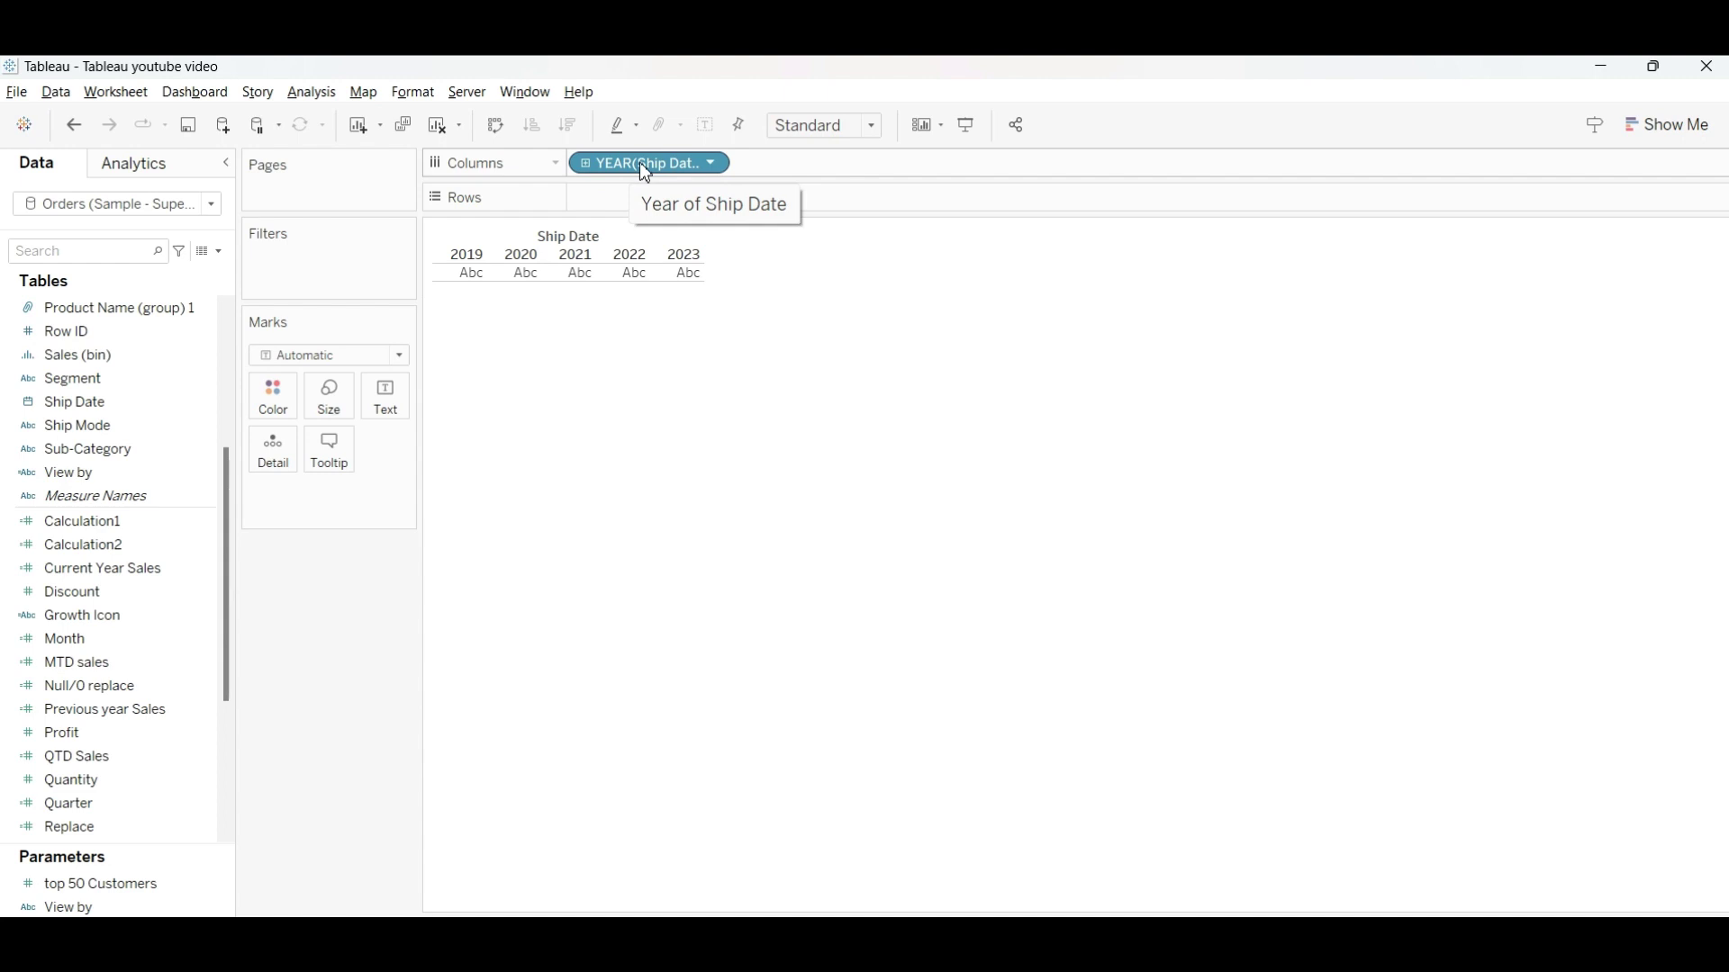
left_click_drag(646, 172, 636, 174)
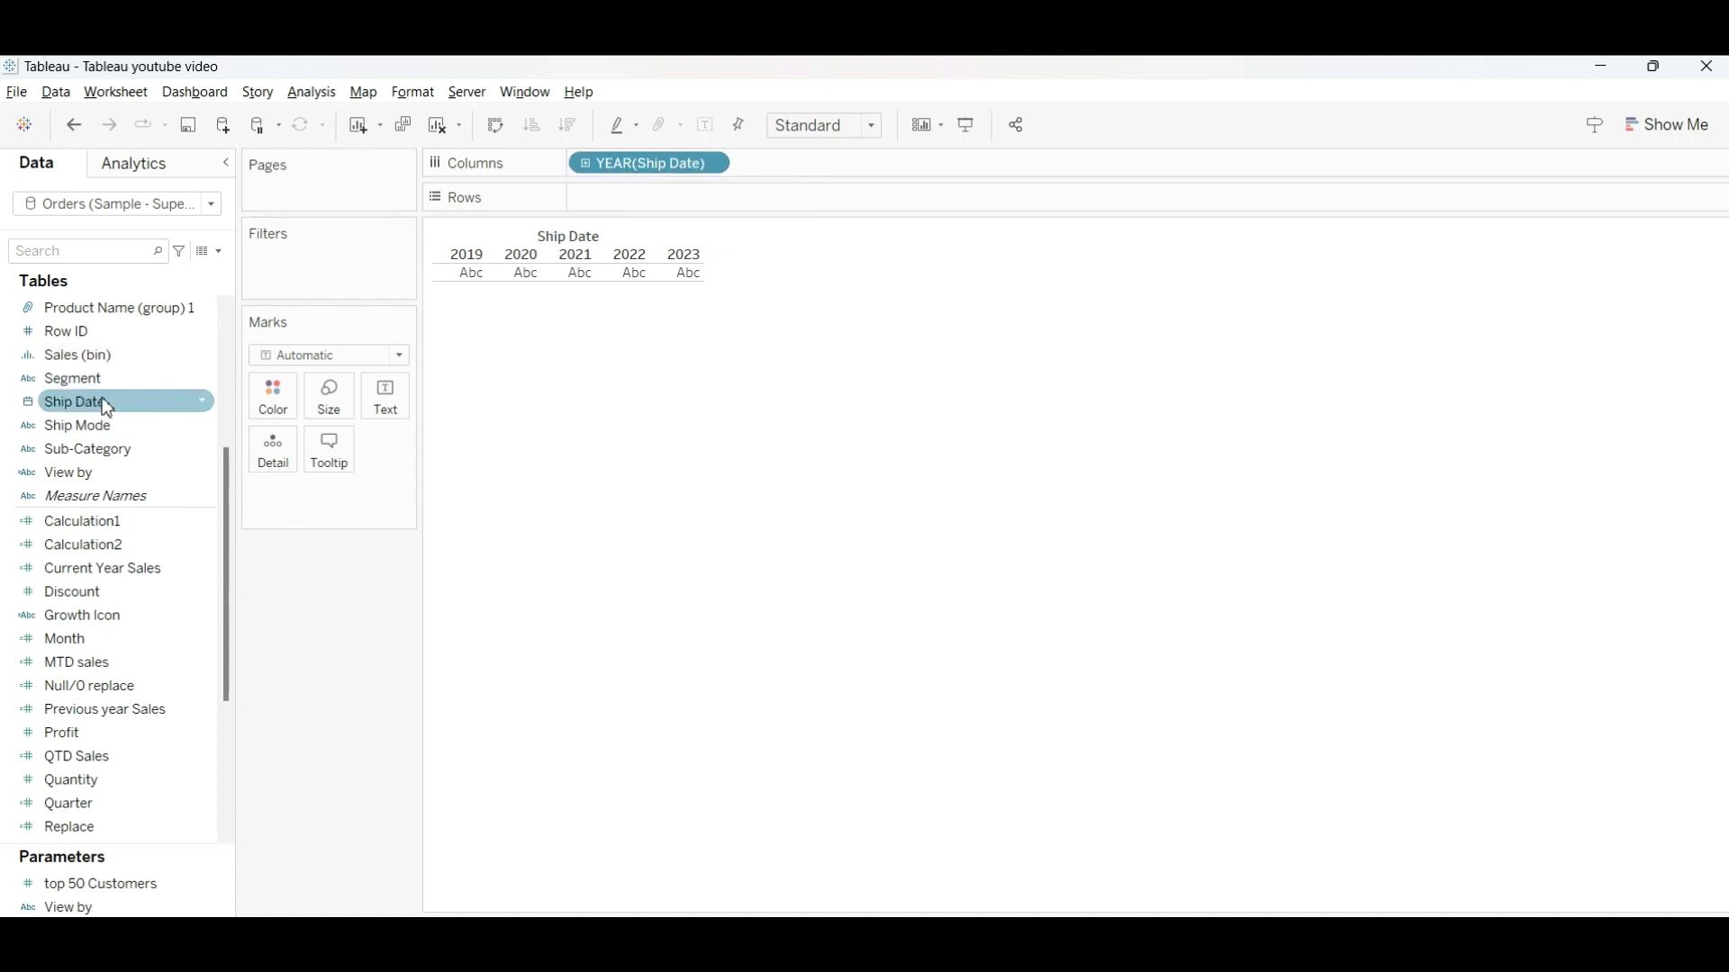
left_click_drag(105, 402, 70, 456)
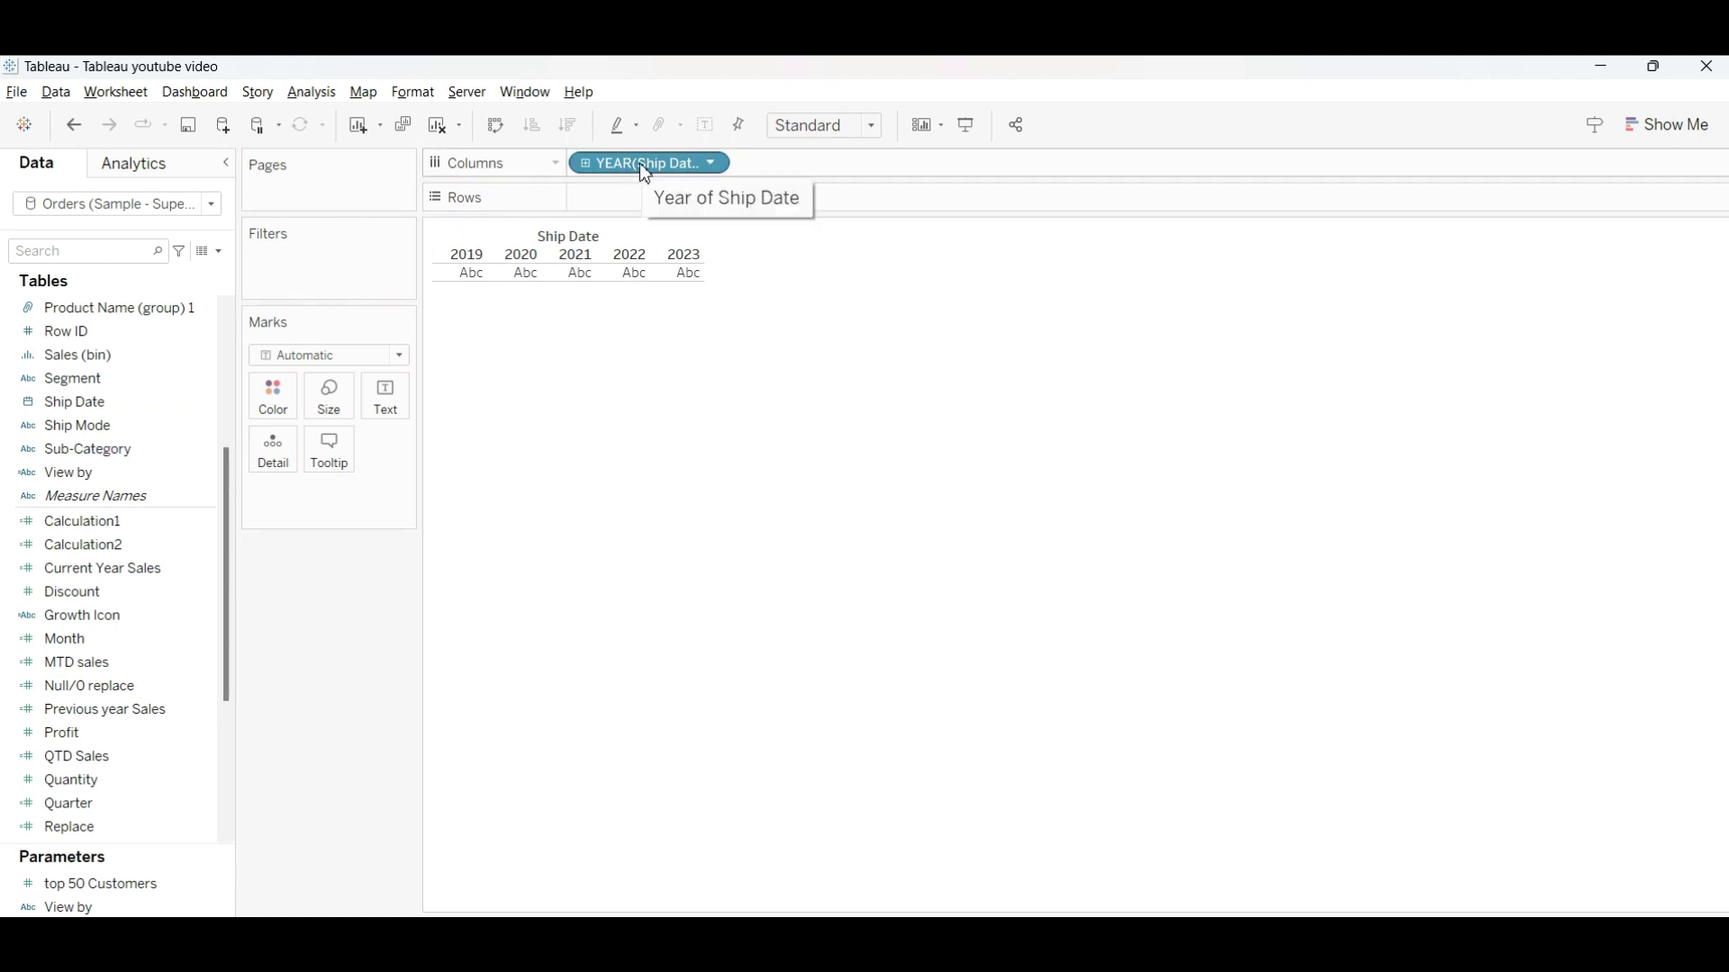
left_click_drag(643, 172, 326, 268)
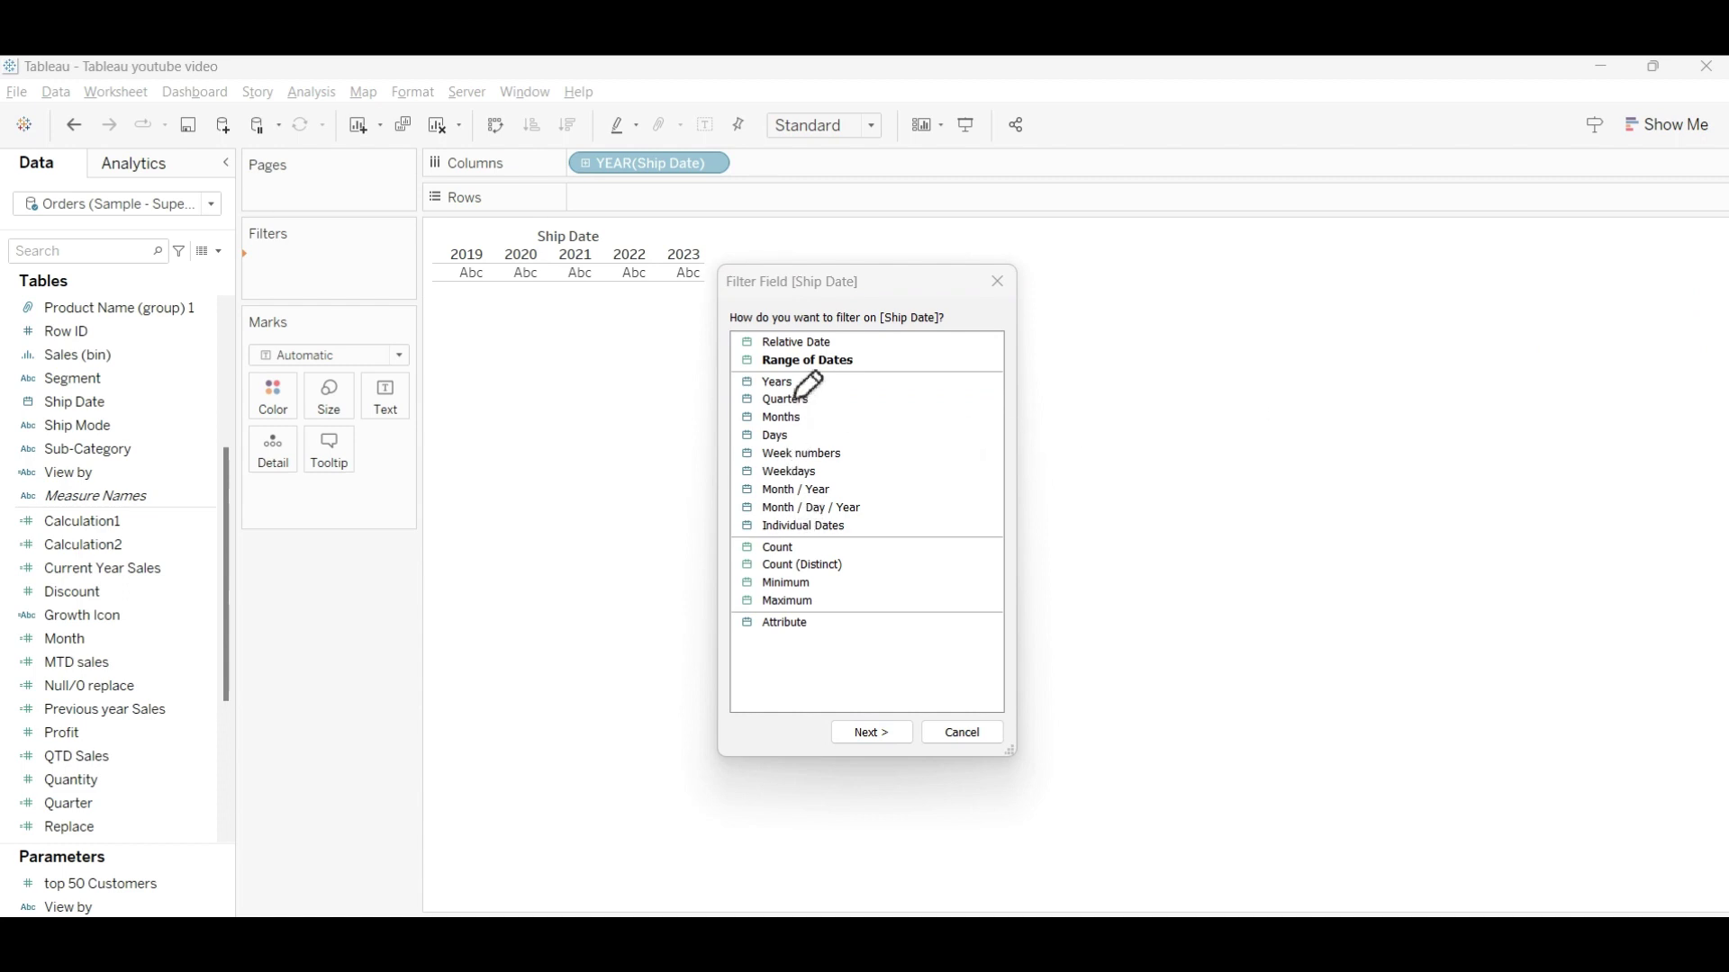
Step: Filter Ship Date by Years, keeping only 2022
left_click_drag(791, 368, 826, 374)
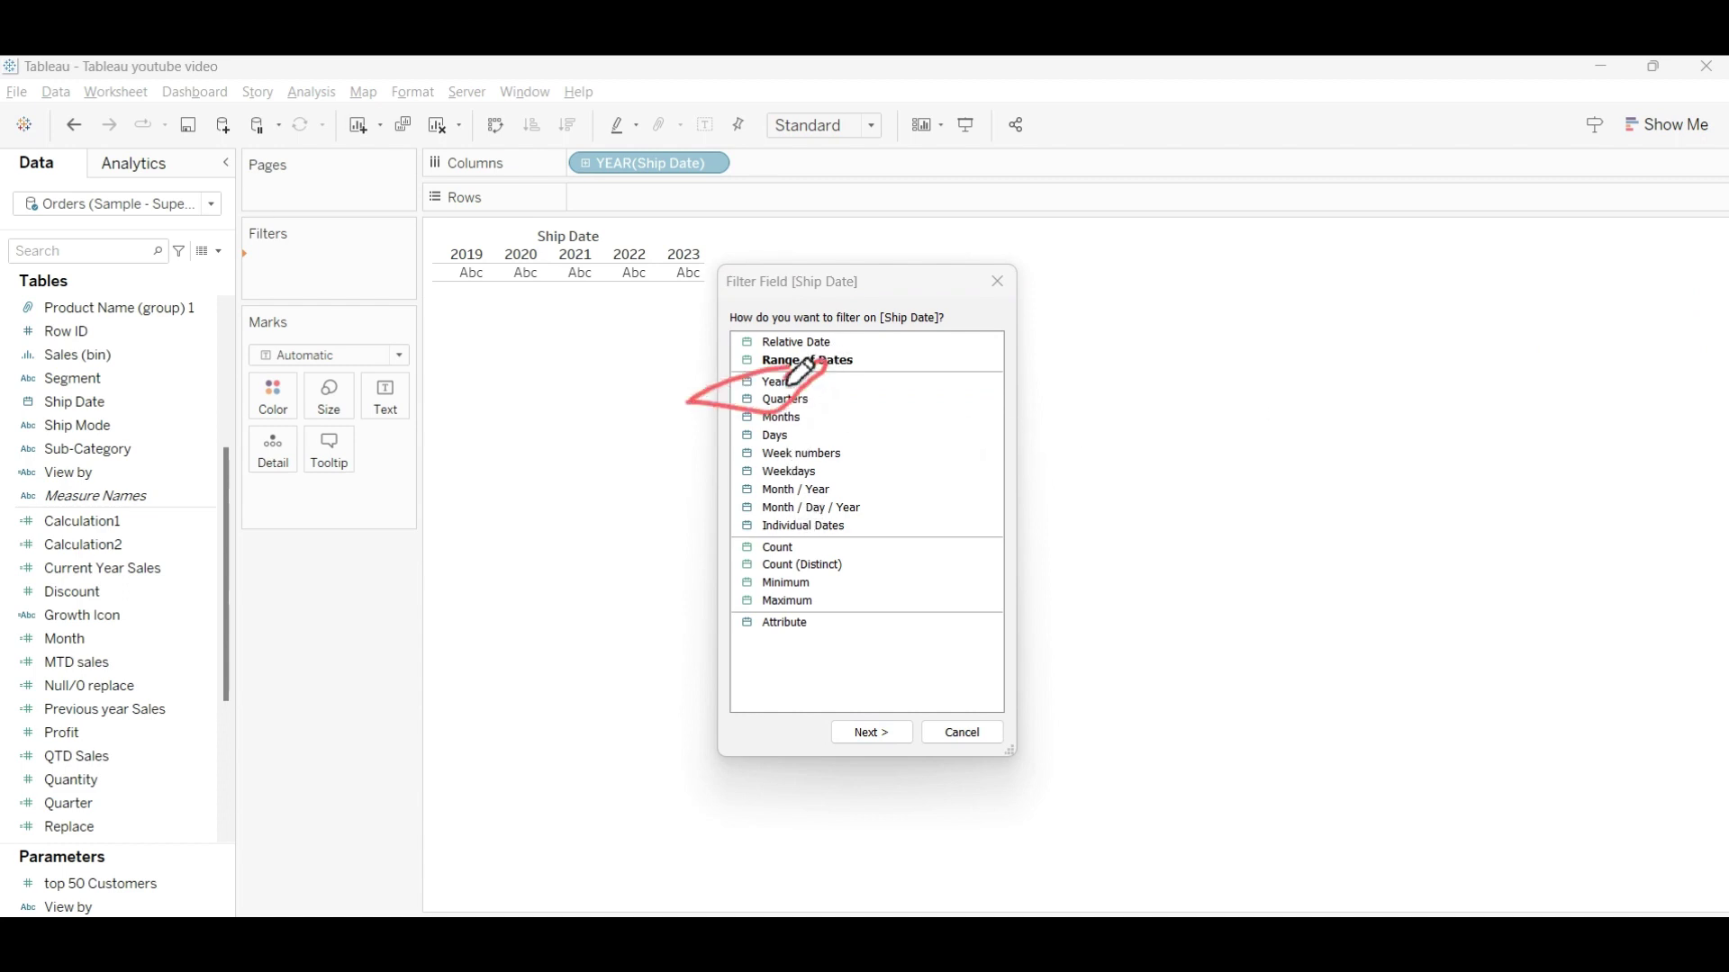
double_click(778, 381)
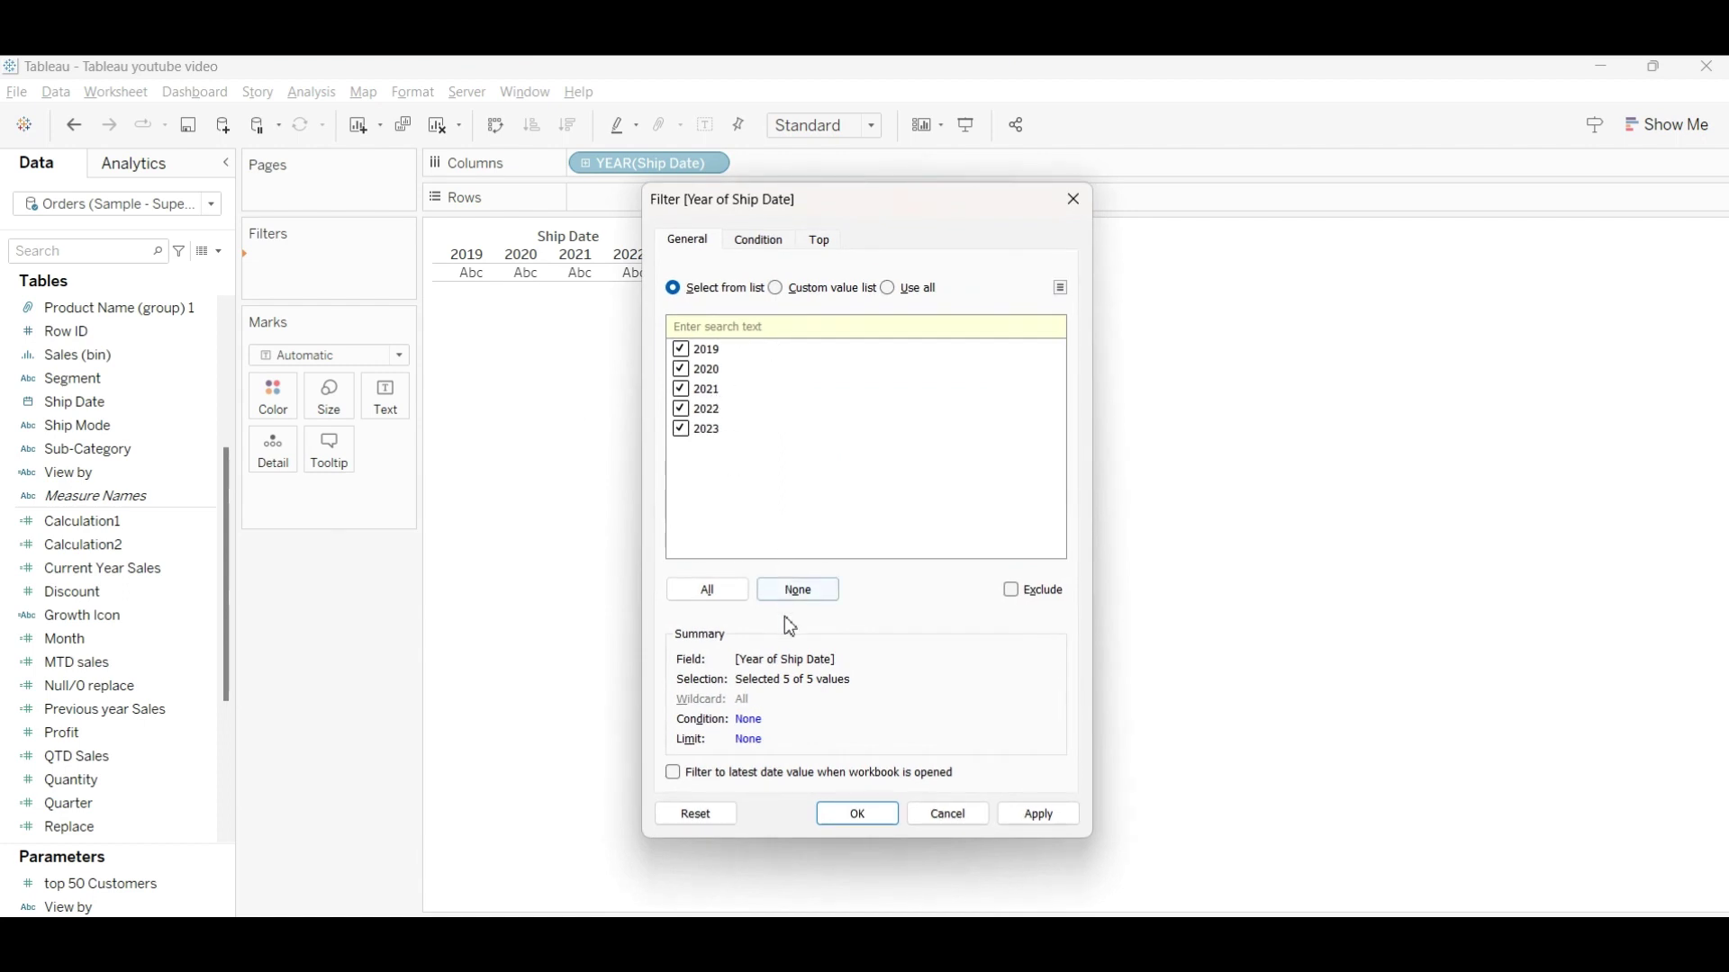
left_click(806, 594)
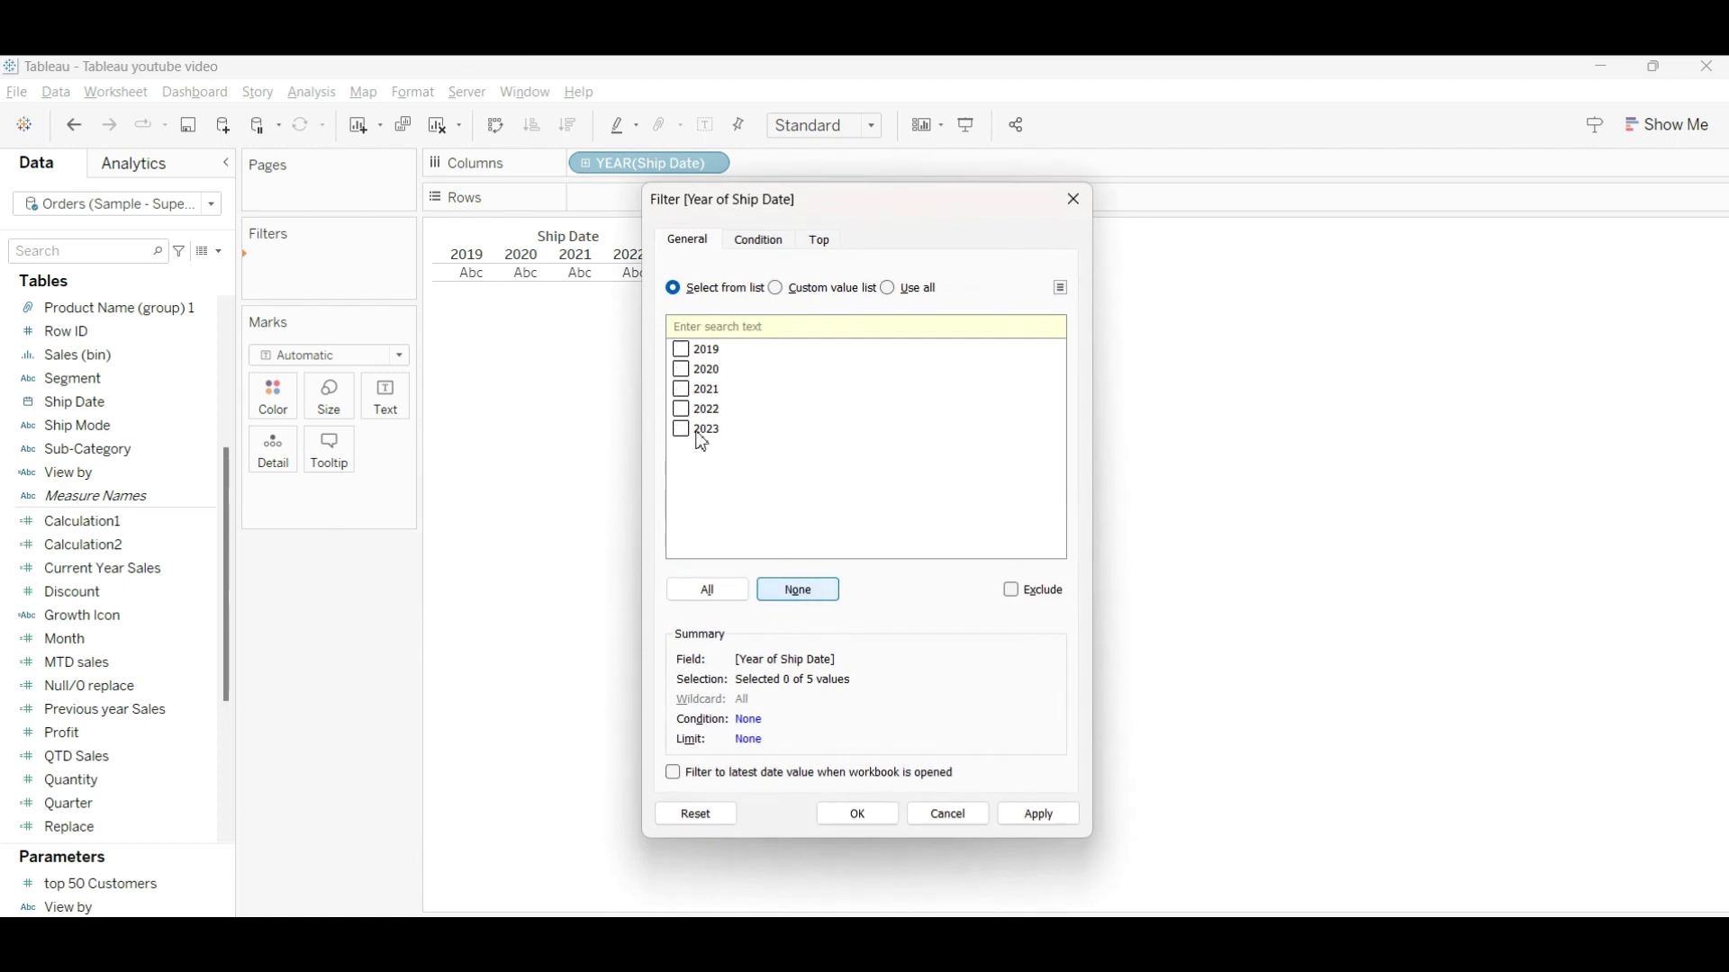
left_click(683, 409)
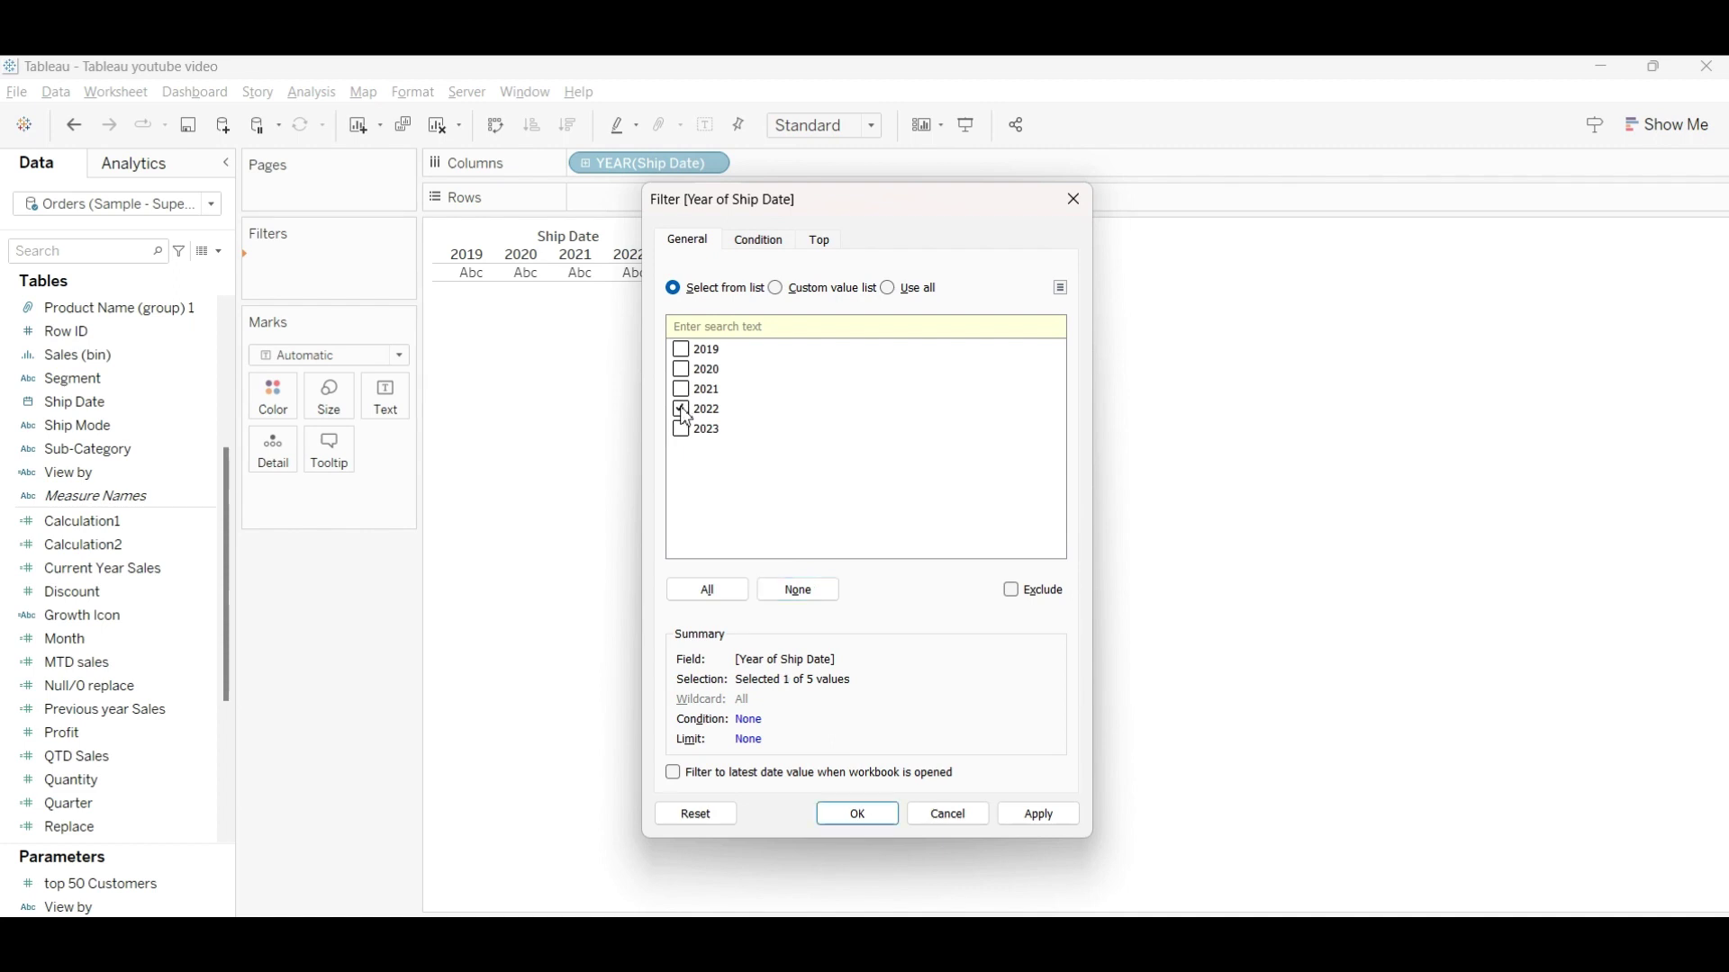
left_click(1031, 817)
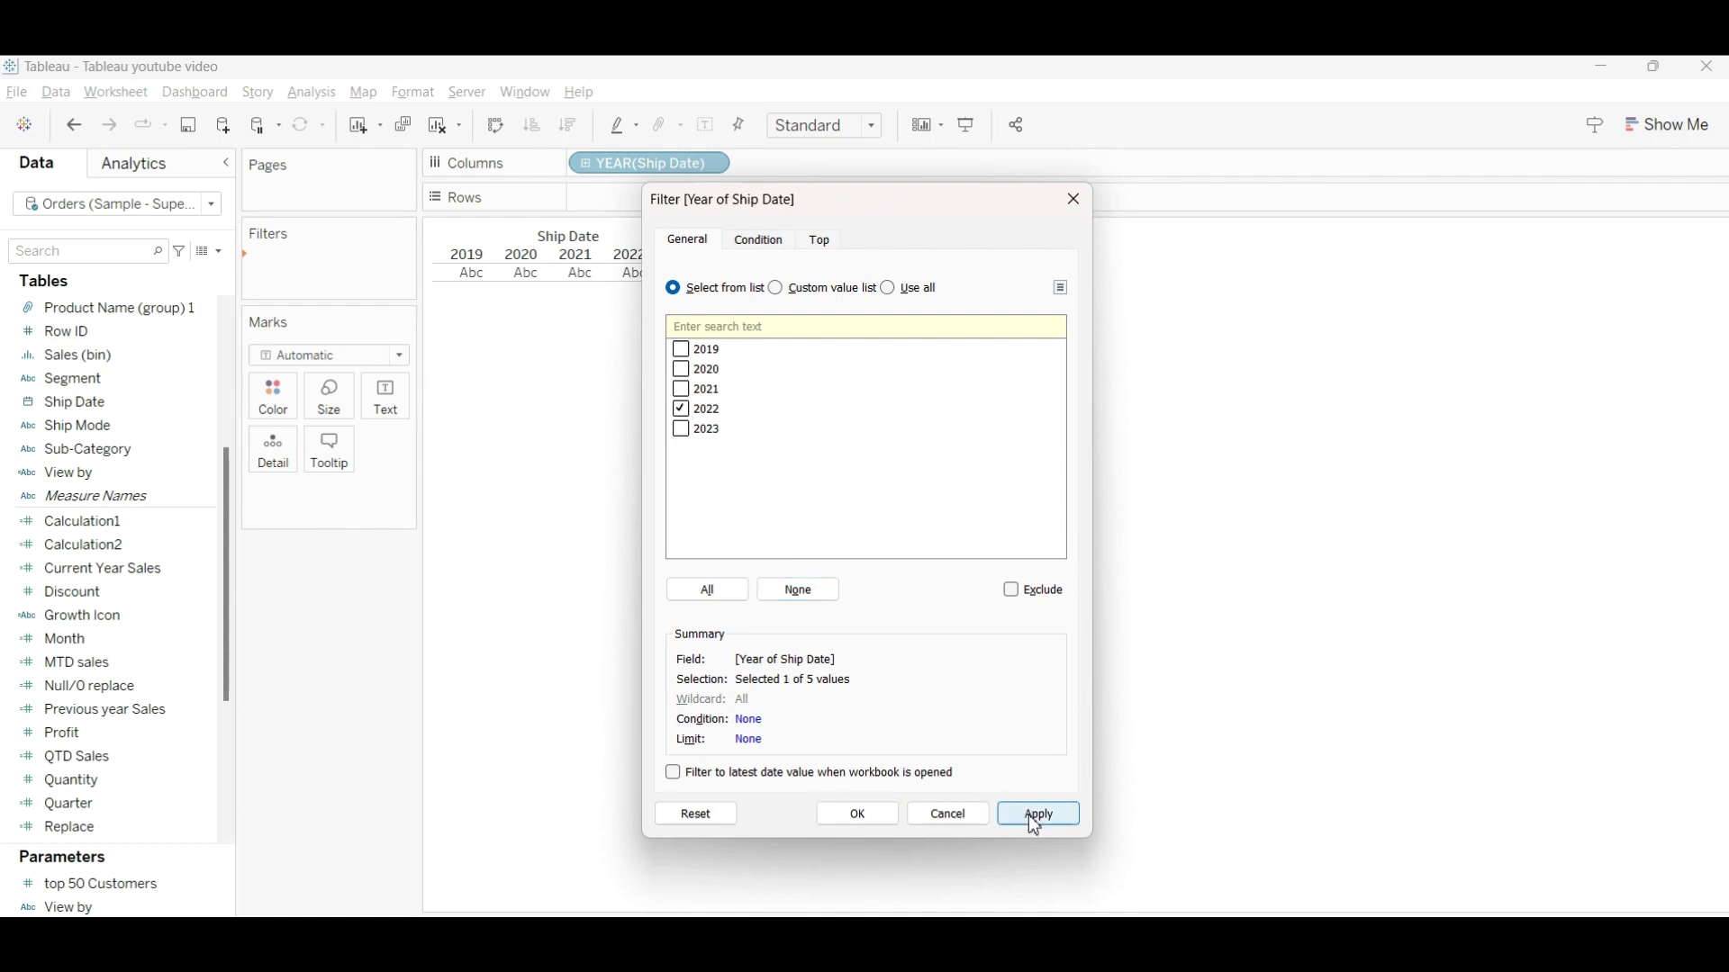
left_click(837, 816)
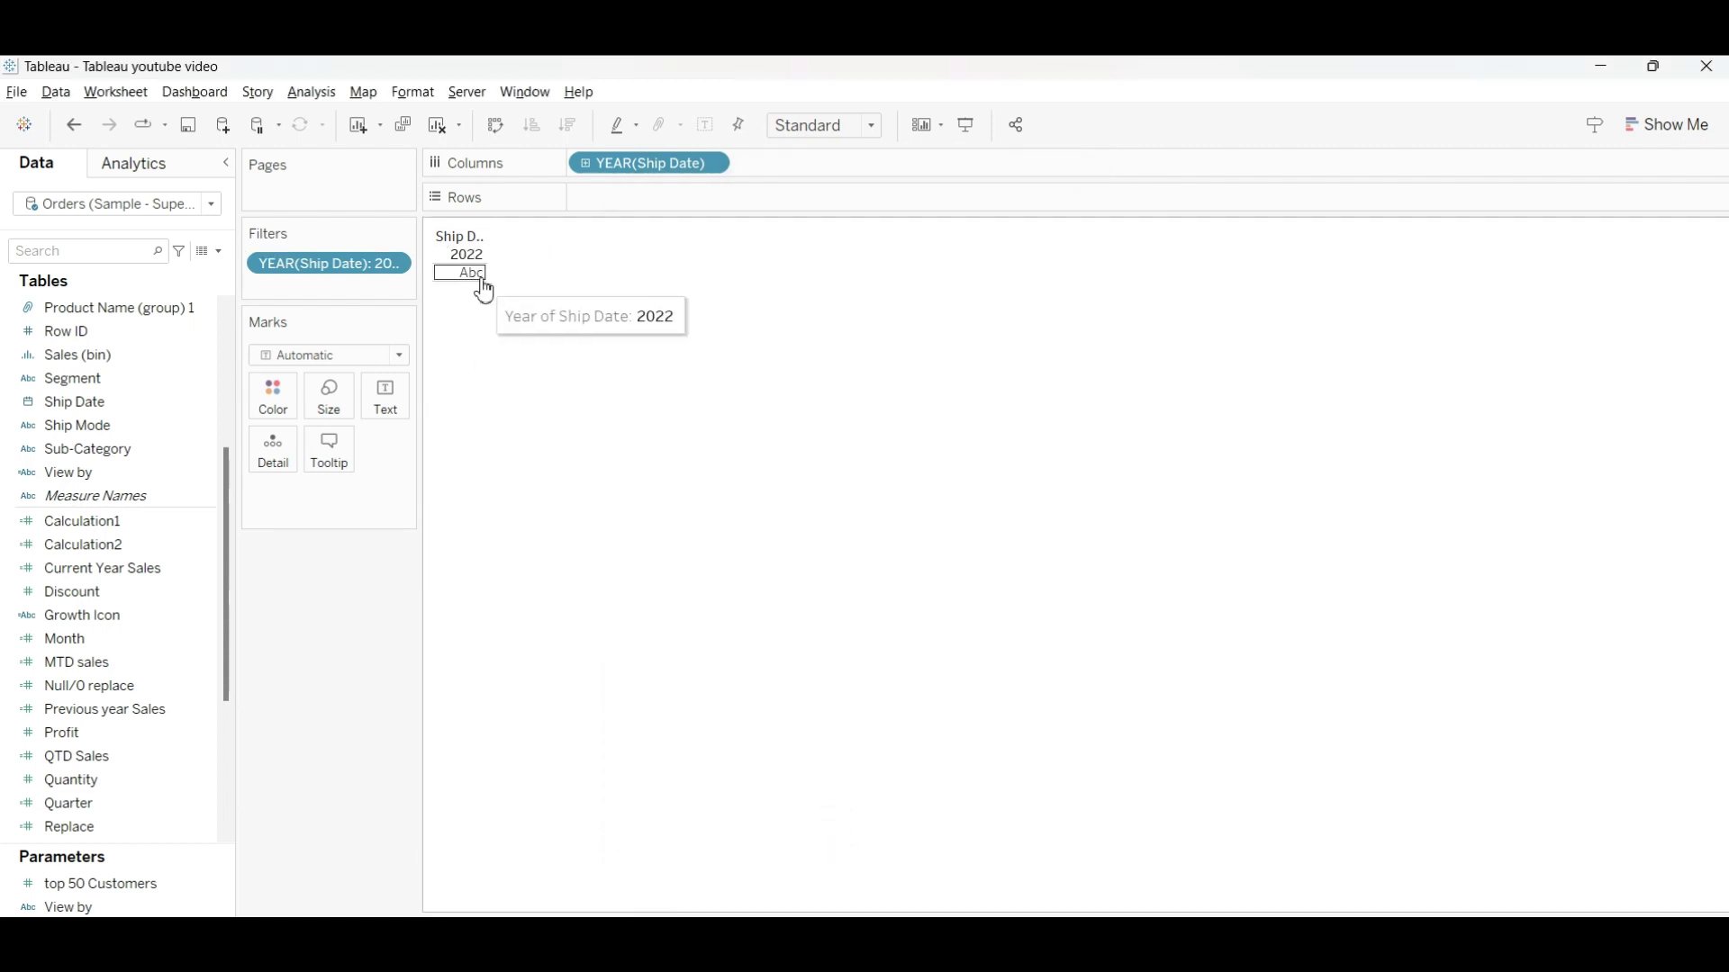
mouse_move(472, 273)
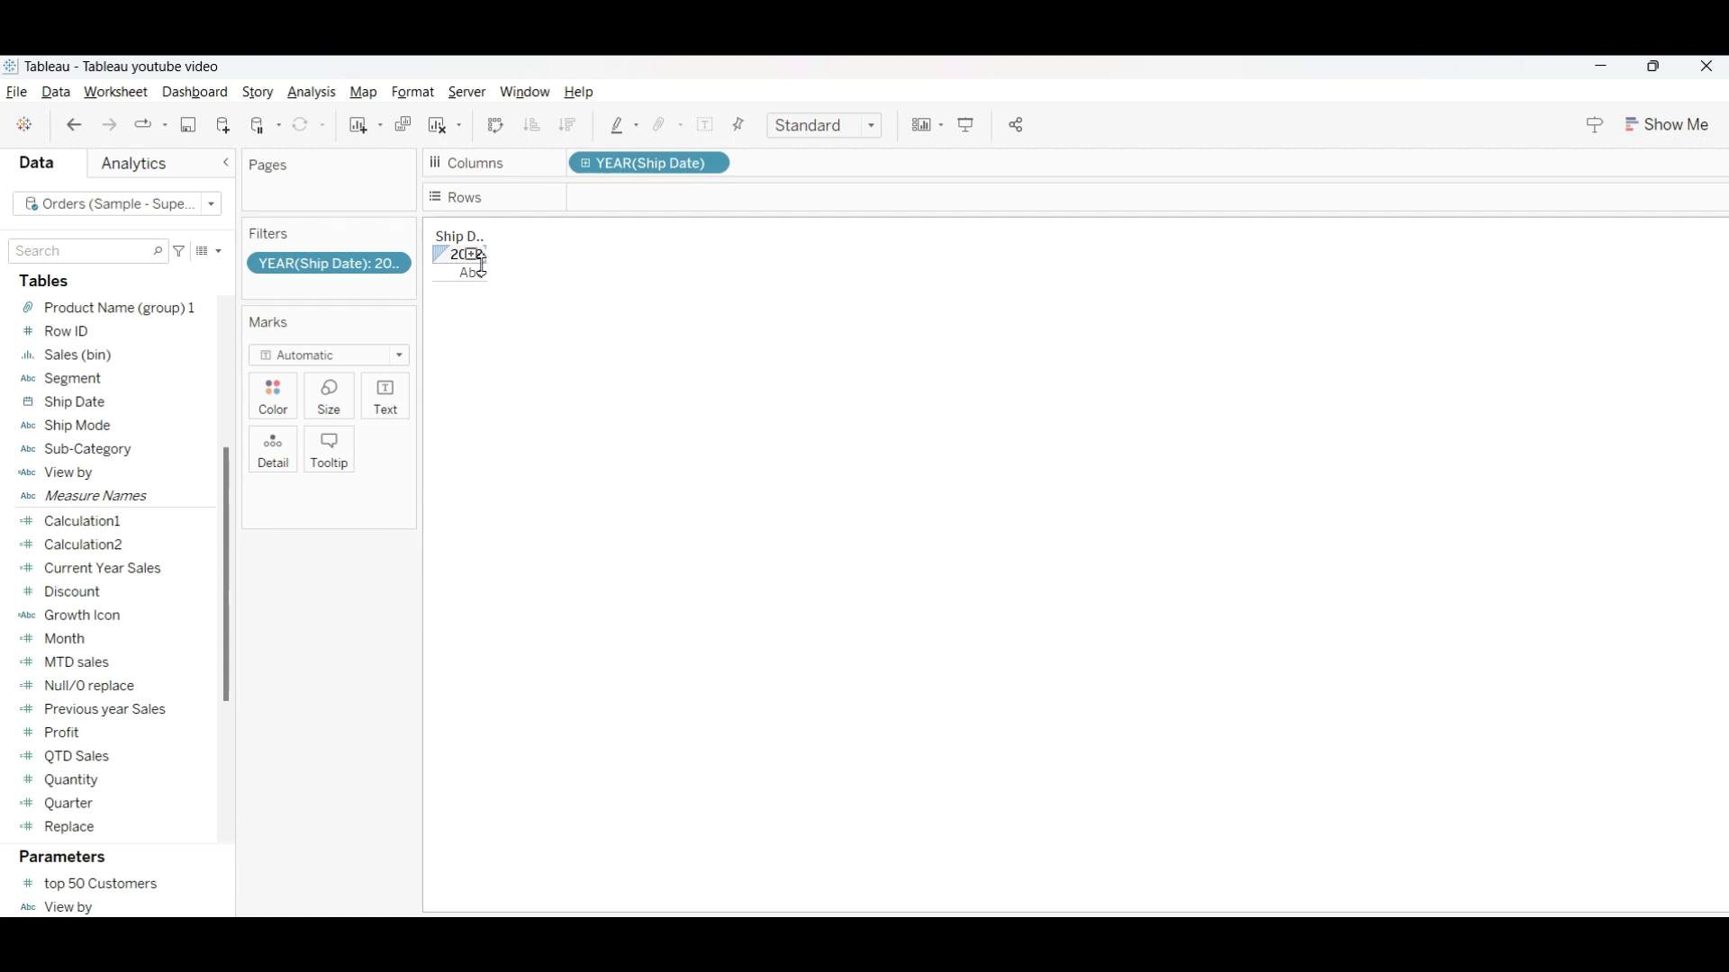
Step: Enlarge the 2022 header rows and plot total Profit as a 94,779 bar
left_click_drag(482, 262, 484, 287)
left_click_drag(483, 304, 489, 343)
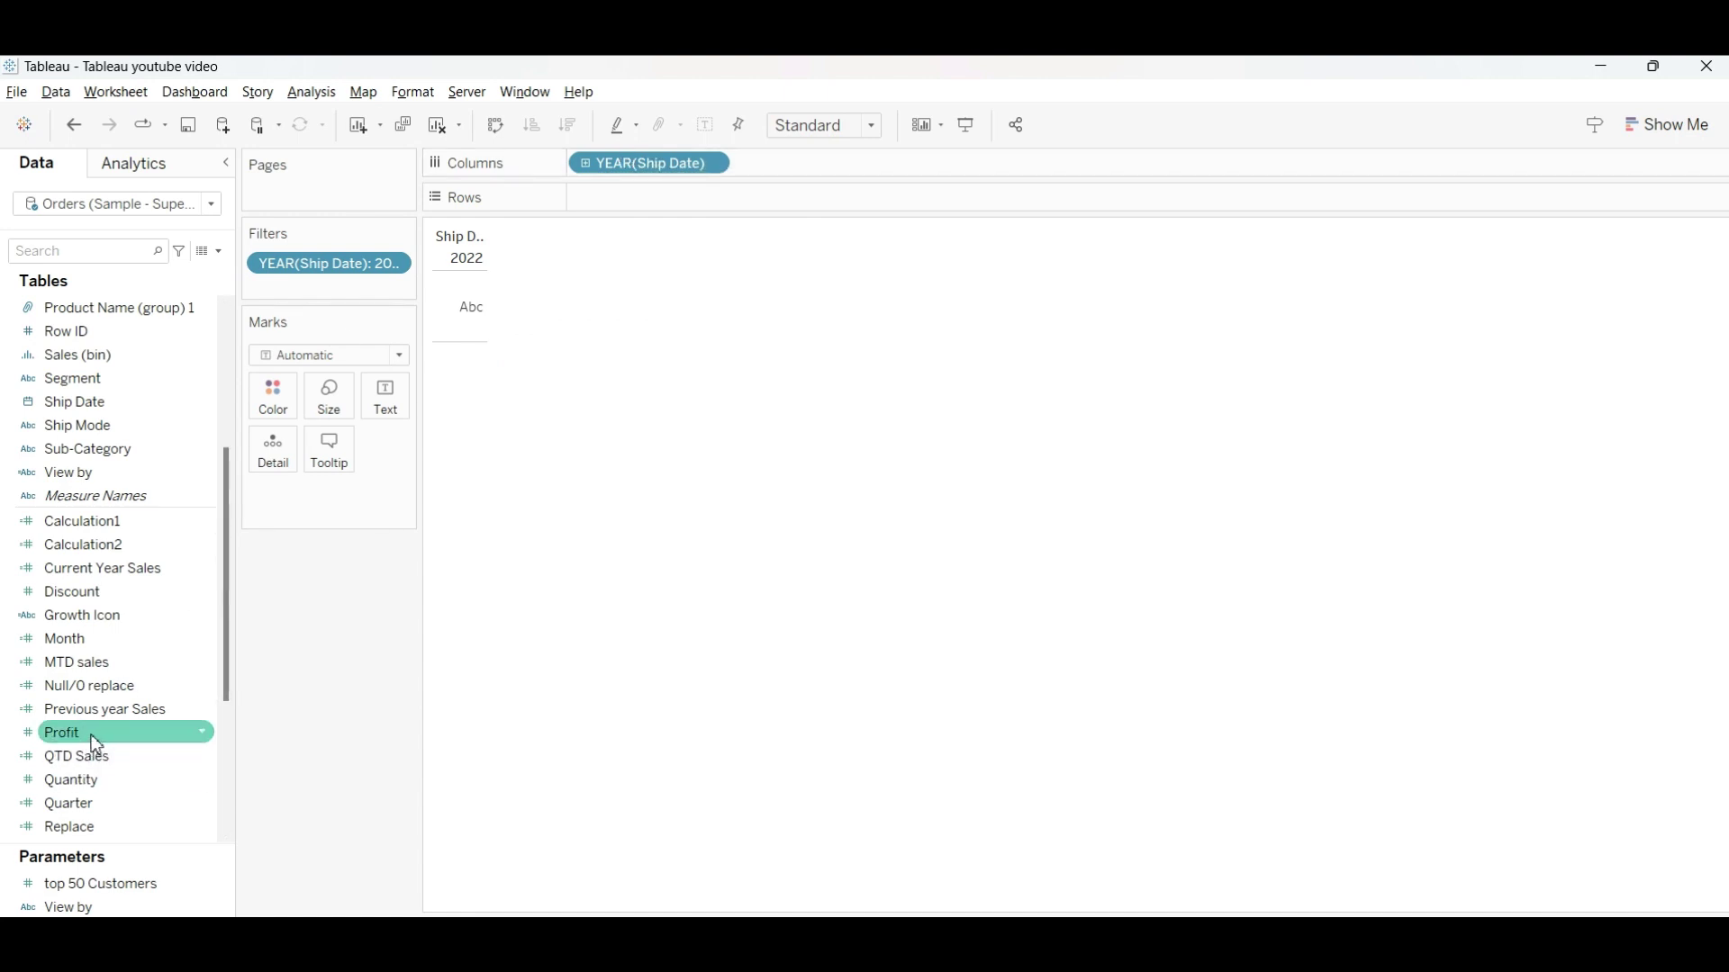
mouse_move(96, 743)
left_mouse_down()
mouse_move(804, 171)
mouse_move(789, 164)
left_mouse_up()
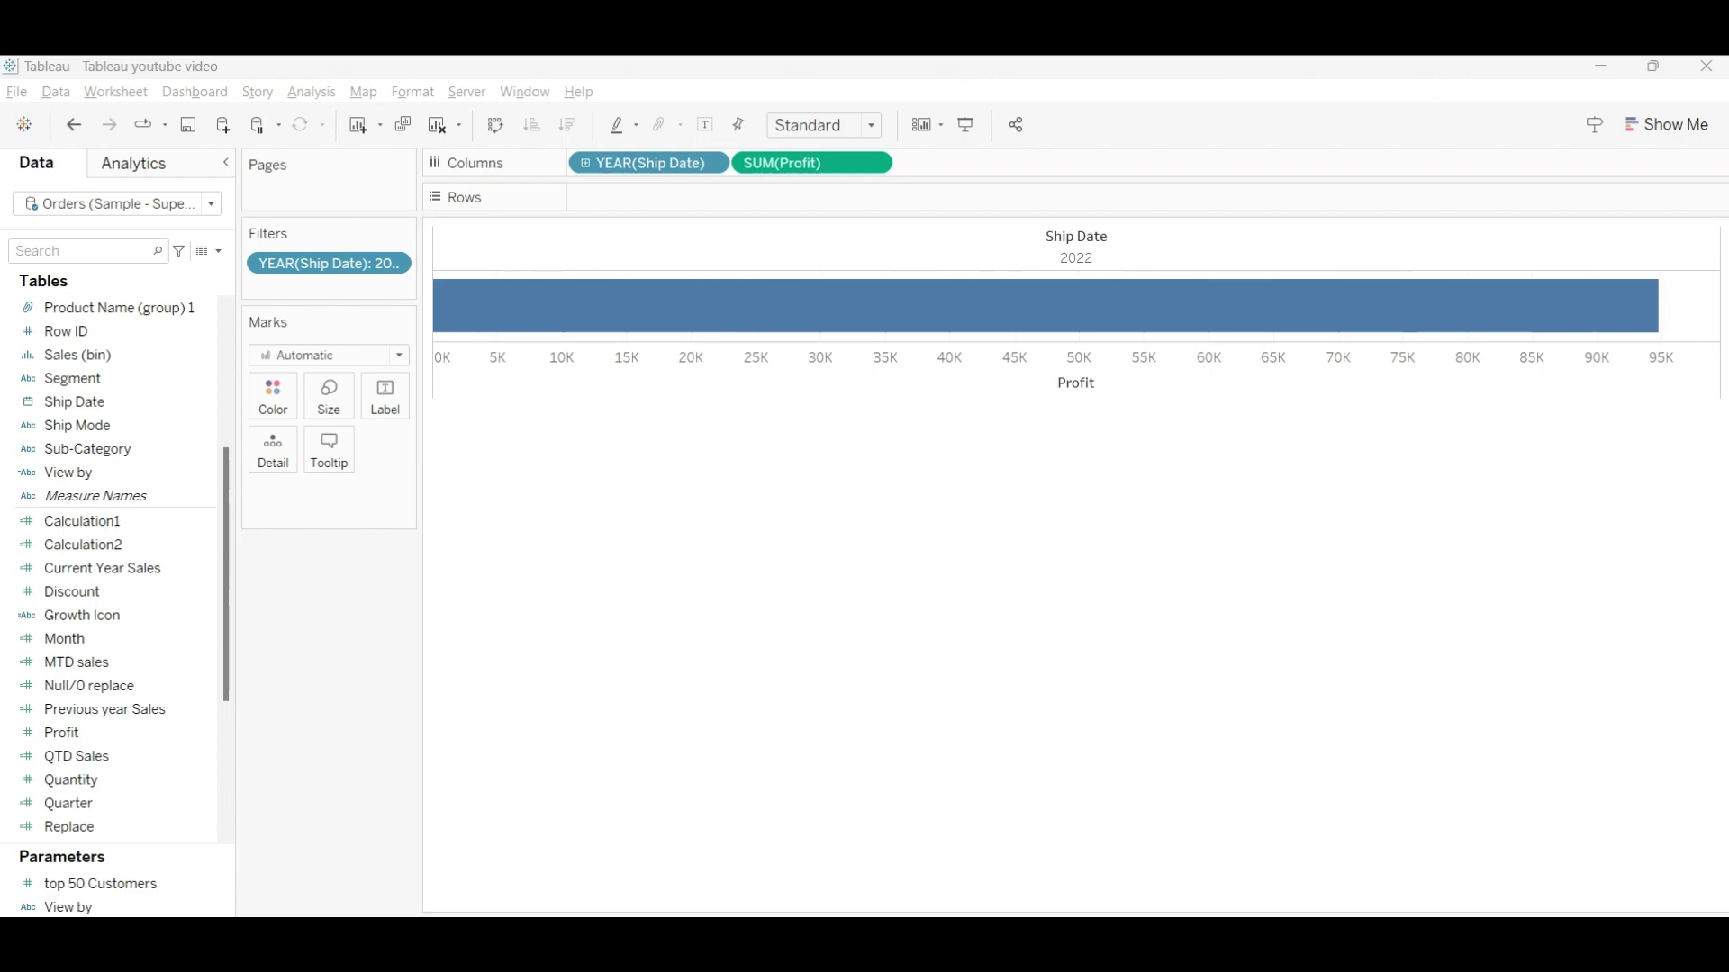
left_click(1170, 905)
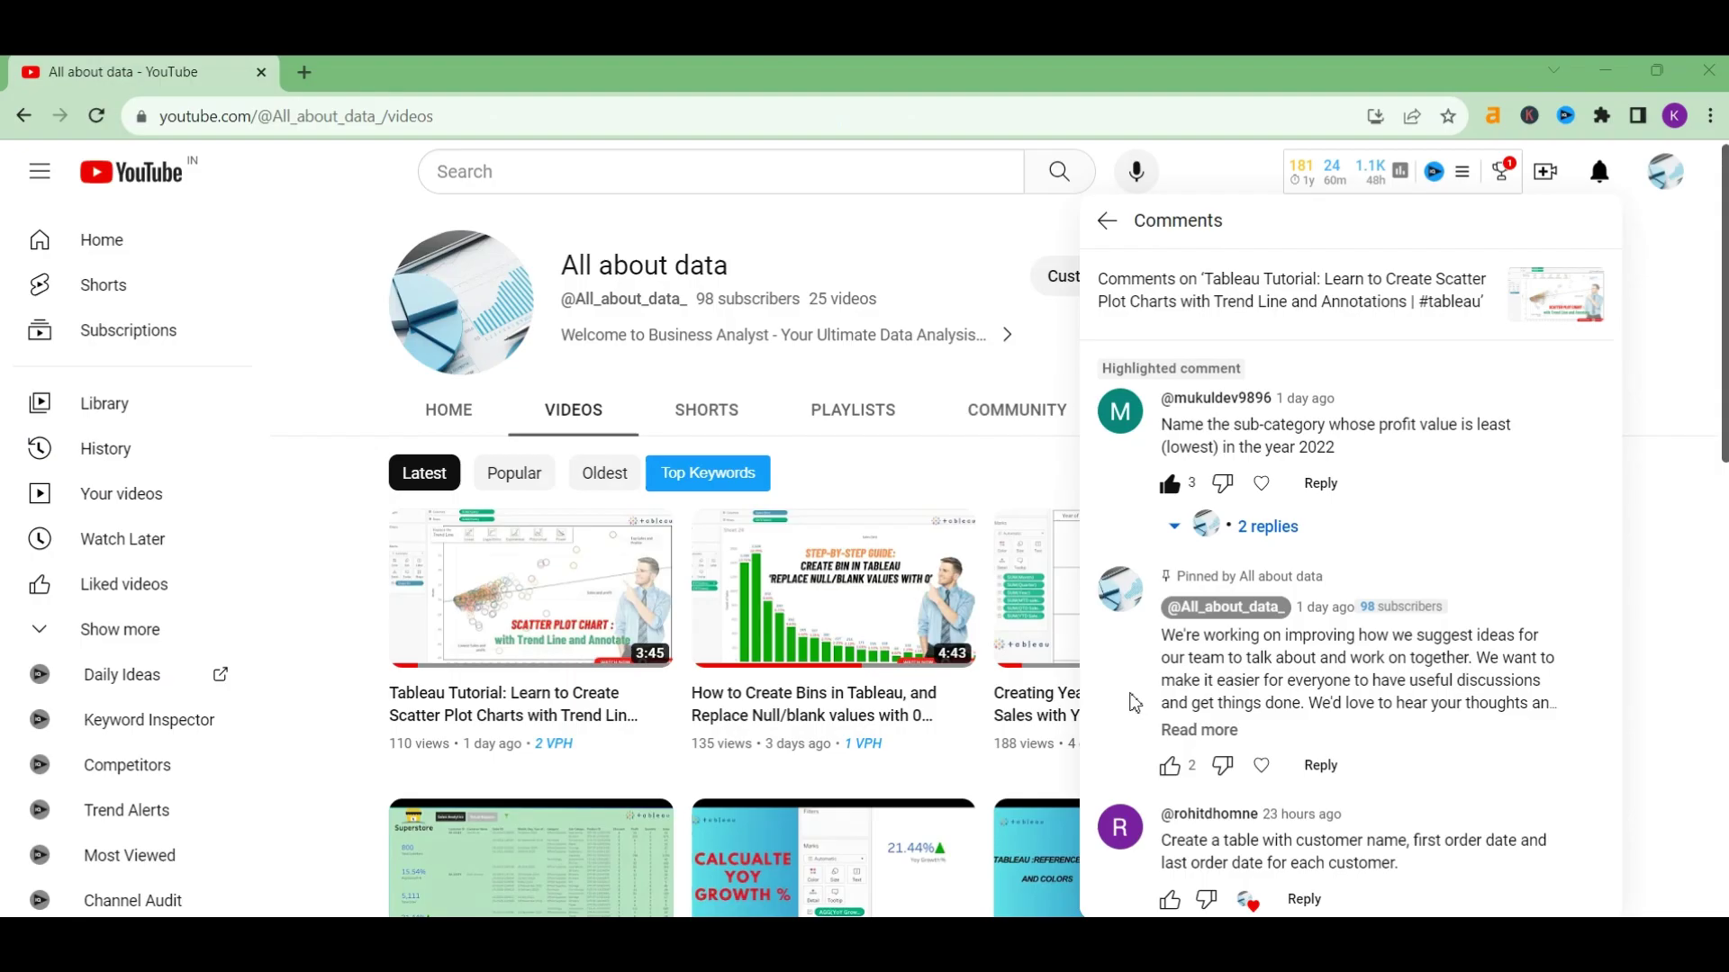
mouse_move(1334, 435)
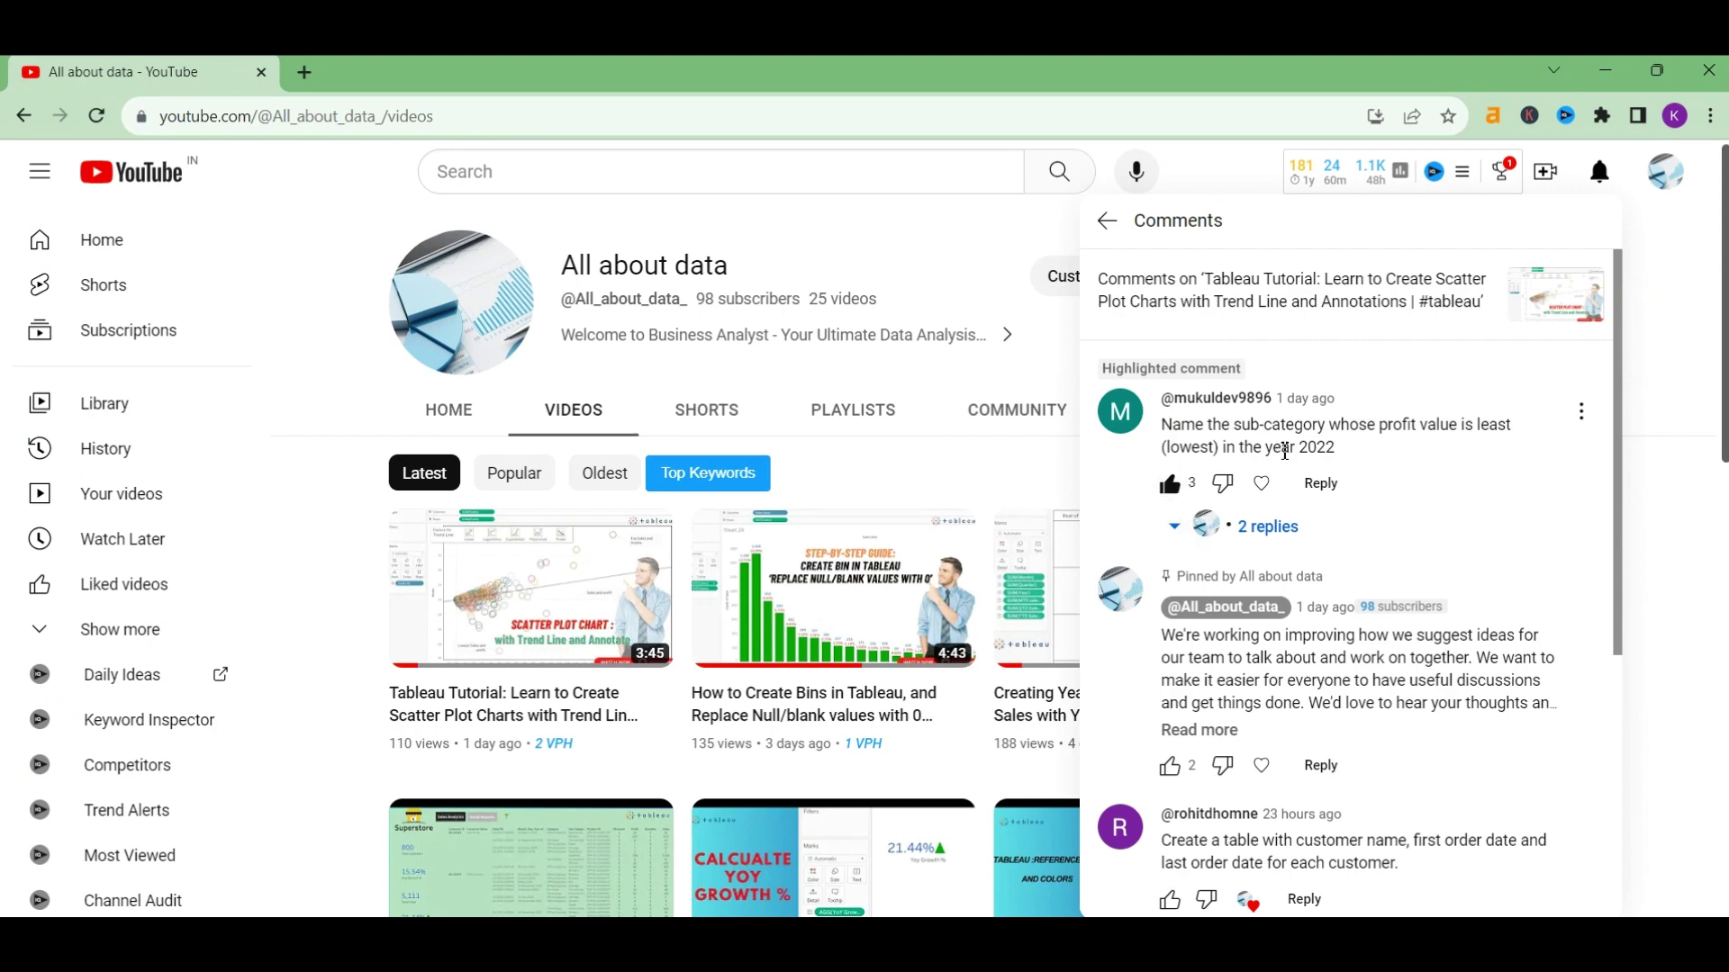
key("alt+Tab")
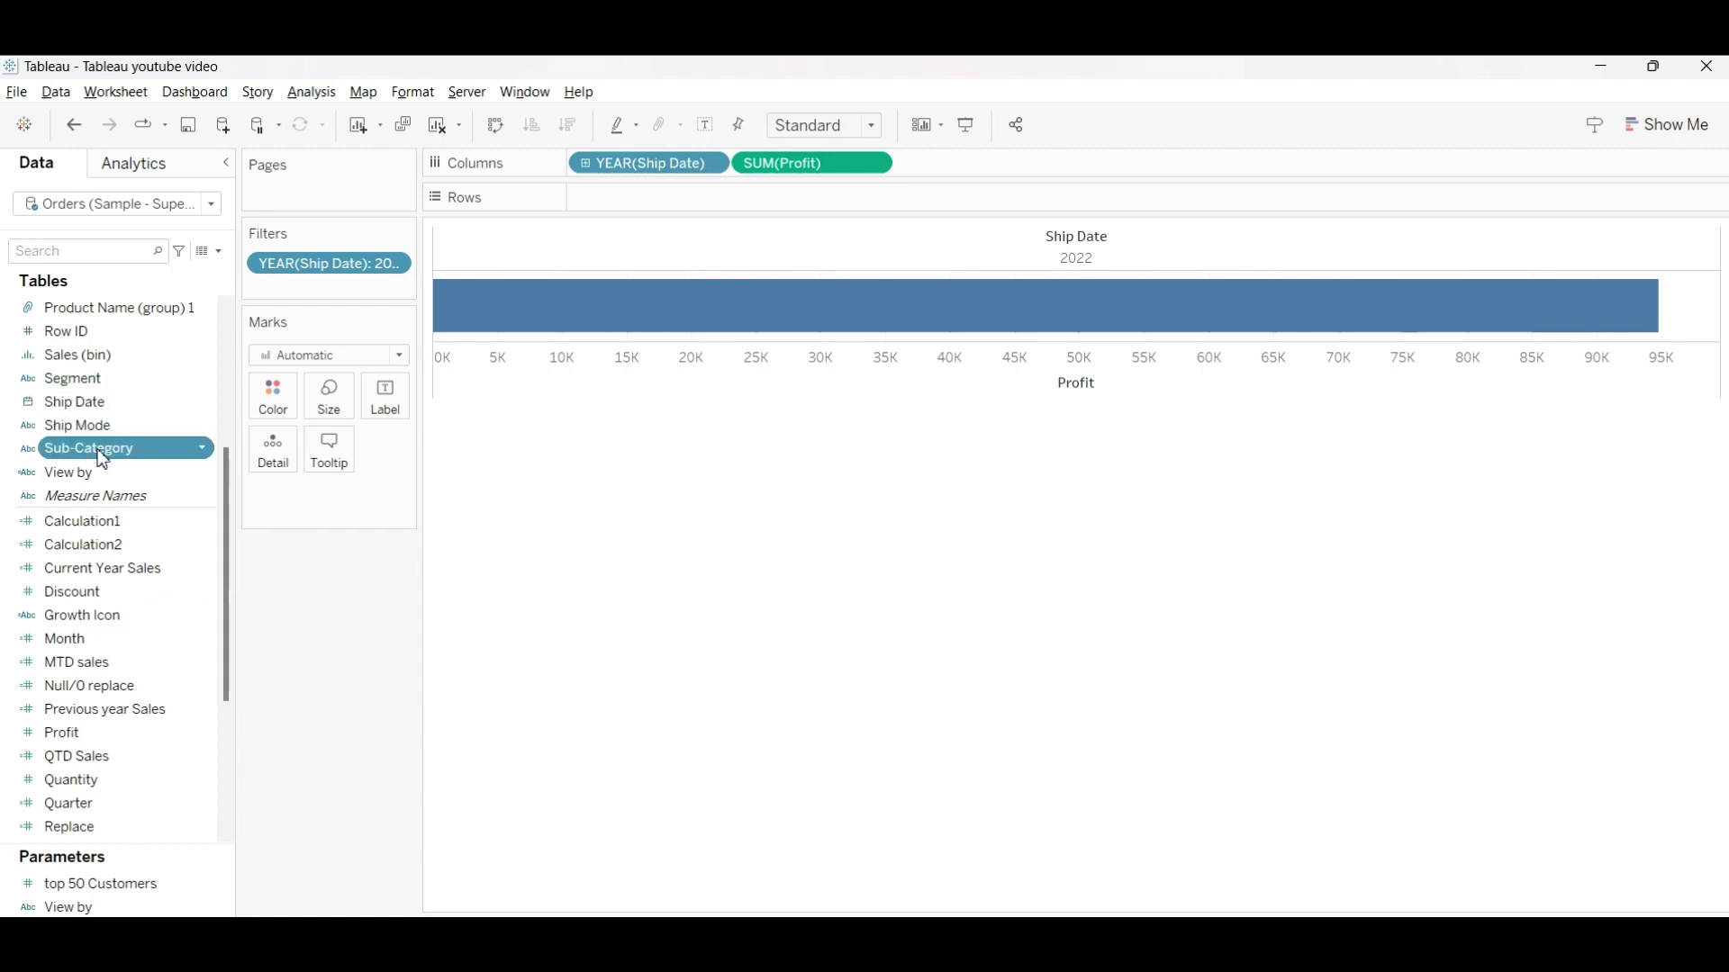
Step: Break the 2022 profit bar down by Sub-Category, then move Sub-Category toward Filters
left_click_drag(102, 459, 656, 198)
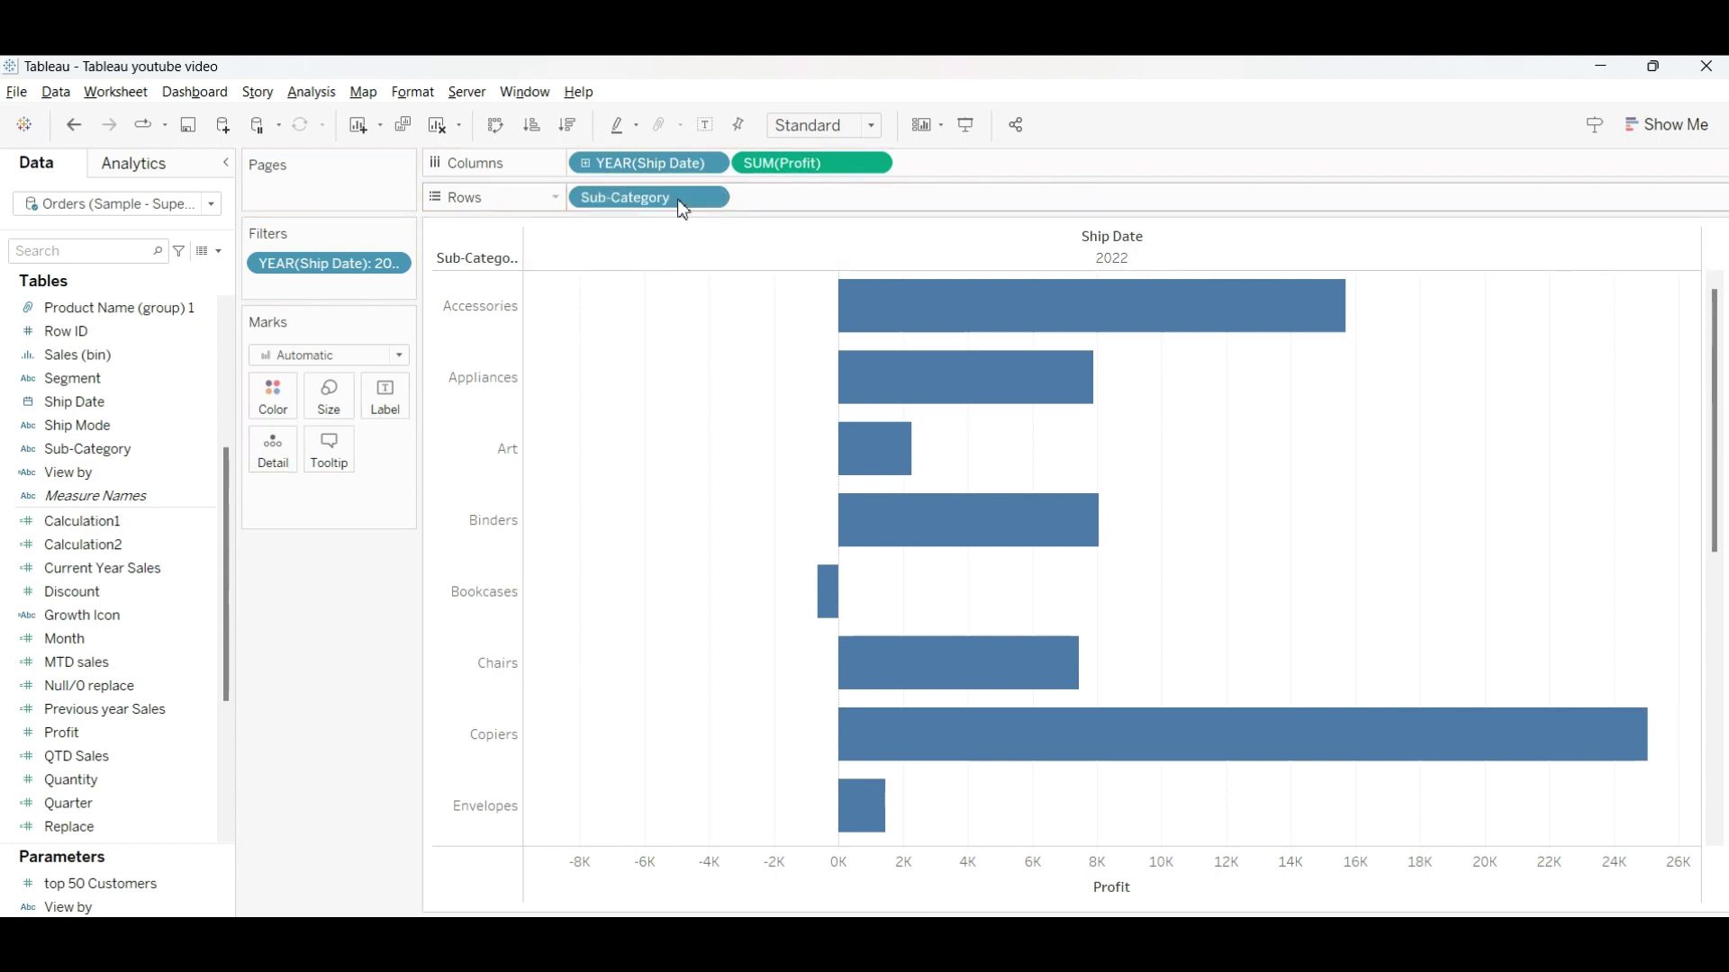
left_click_drag(682, 209, 358, 259)
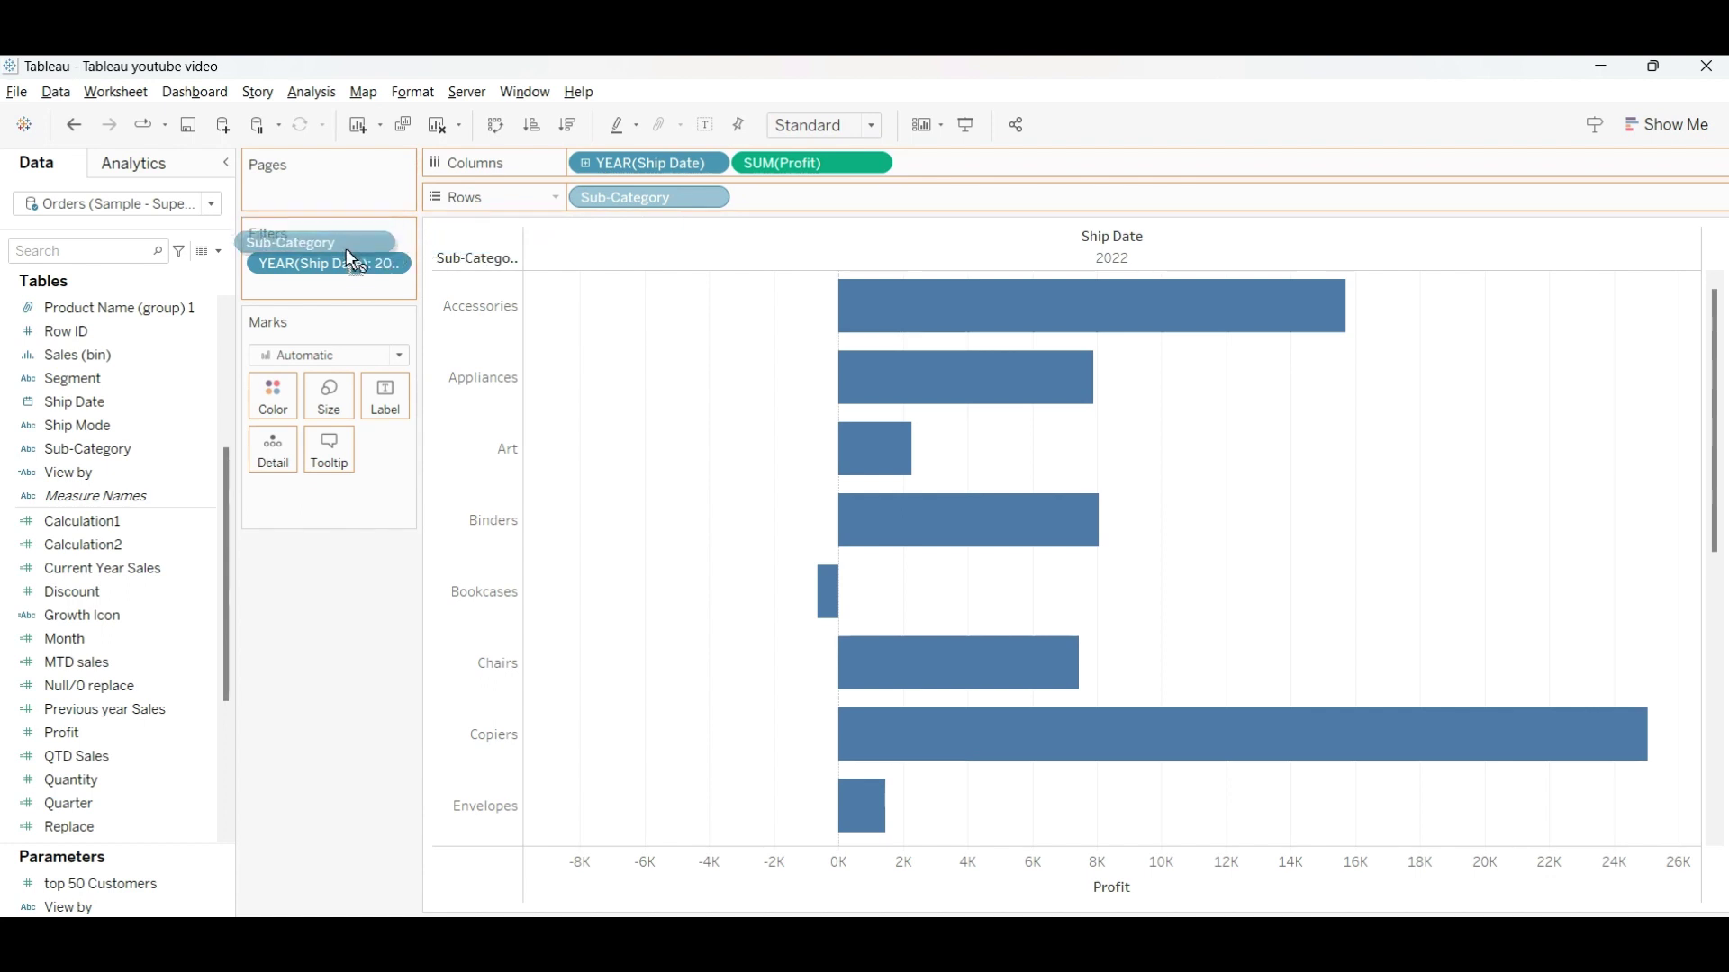
Step: Filter Sub-Category to Bottom 1 by Sum of Profit, leaving only Tables
left_click_drag(358, 259, 361, 290)
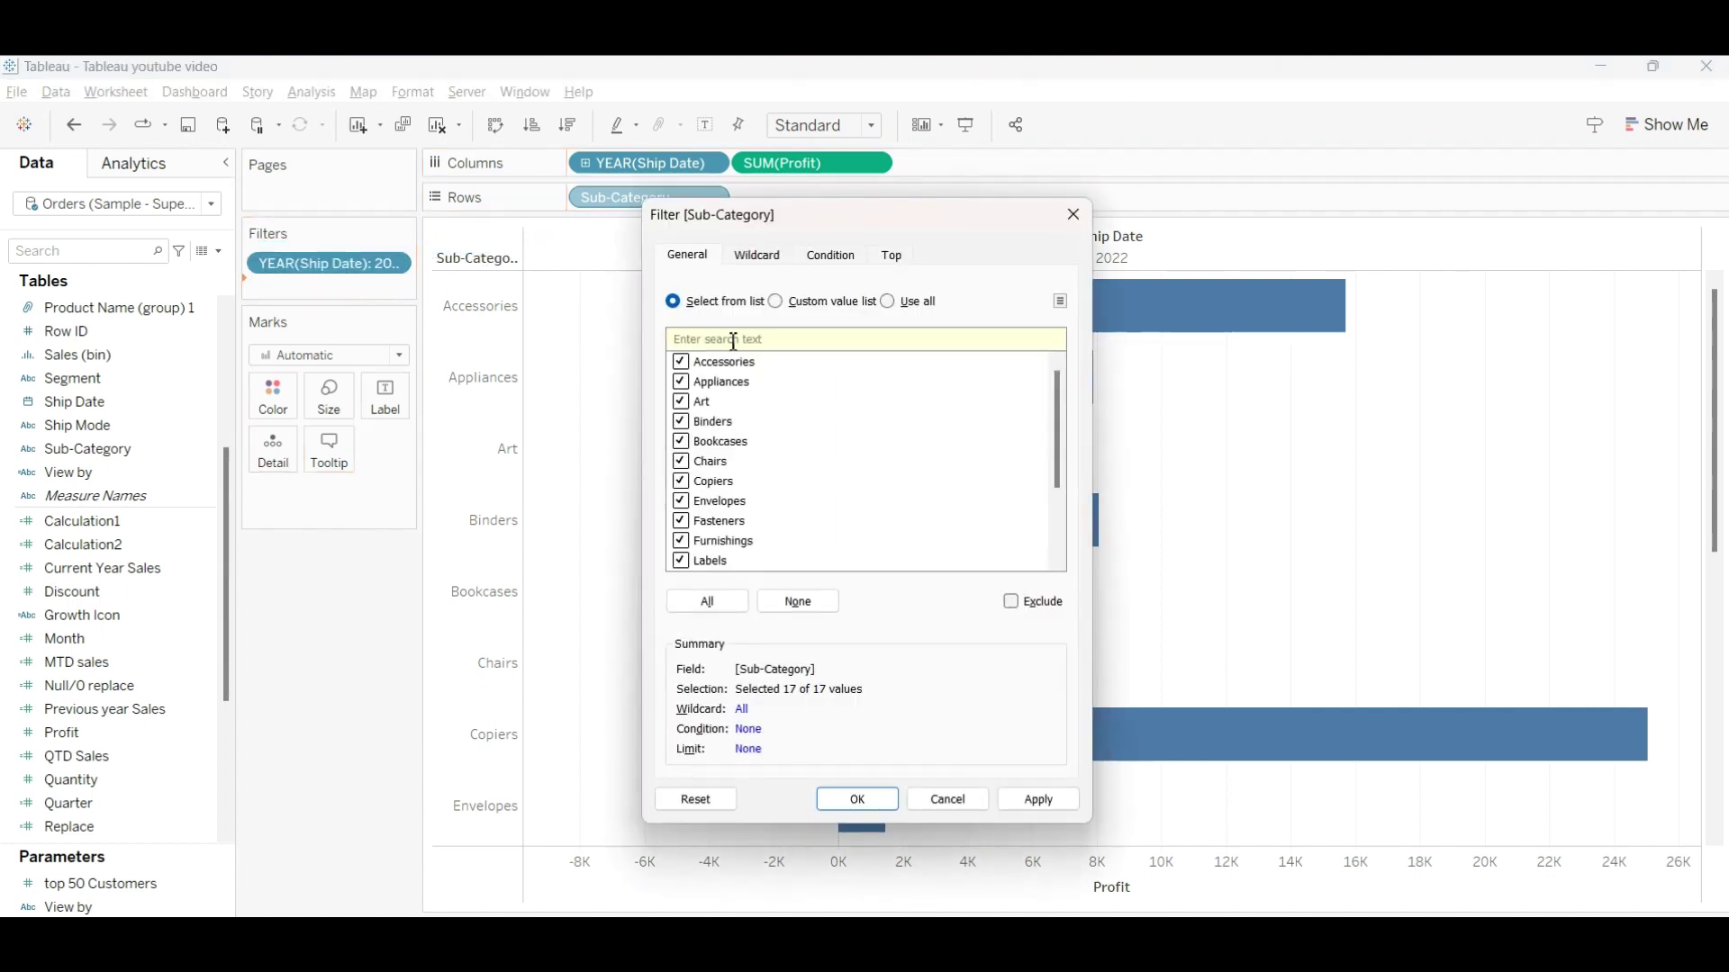
left_click(893, 259)
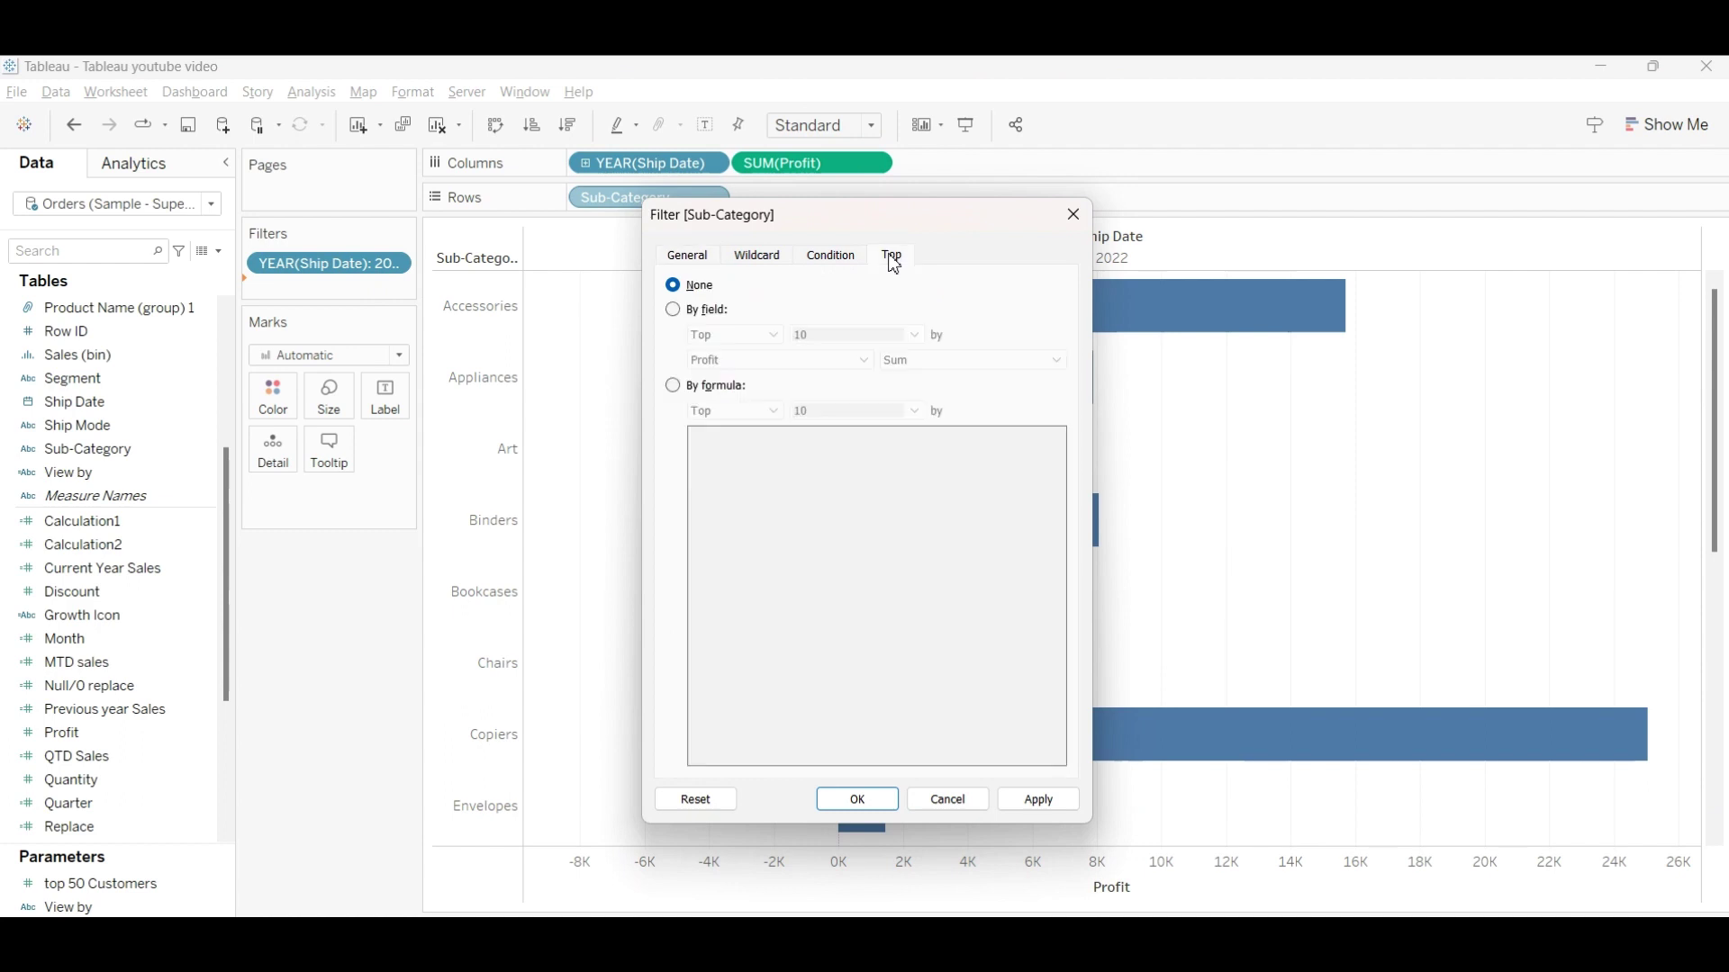
left_click(682, 315)
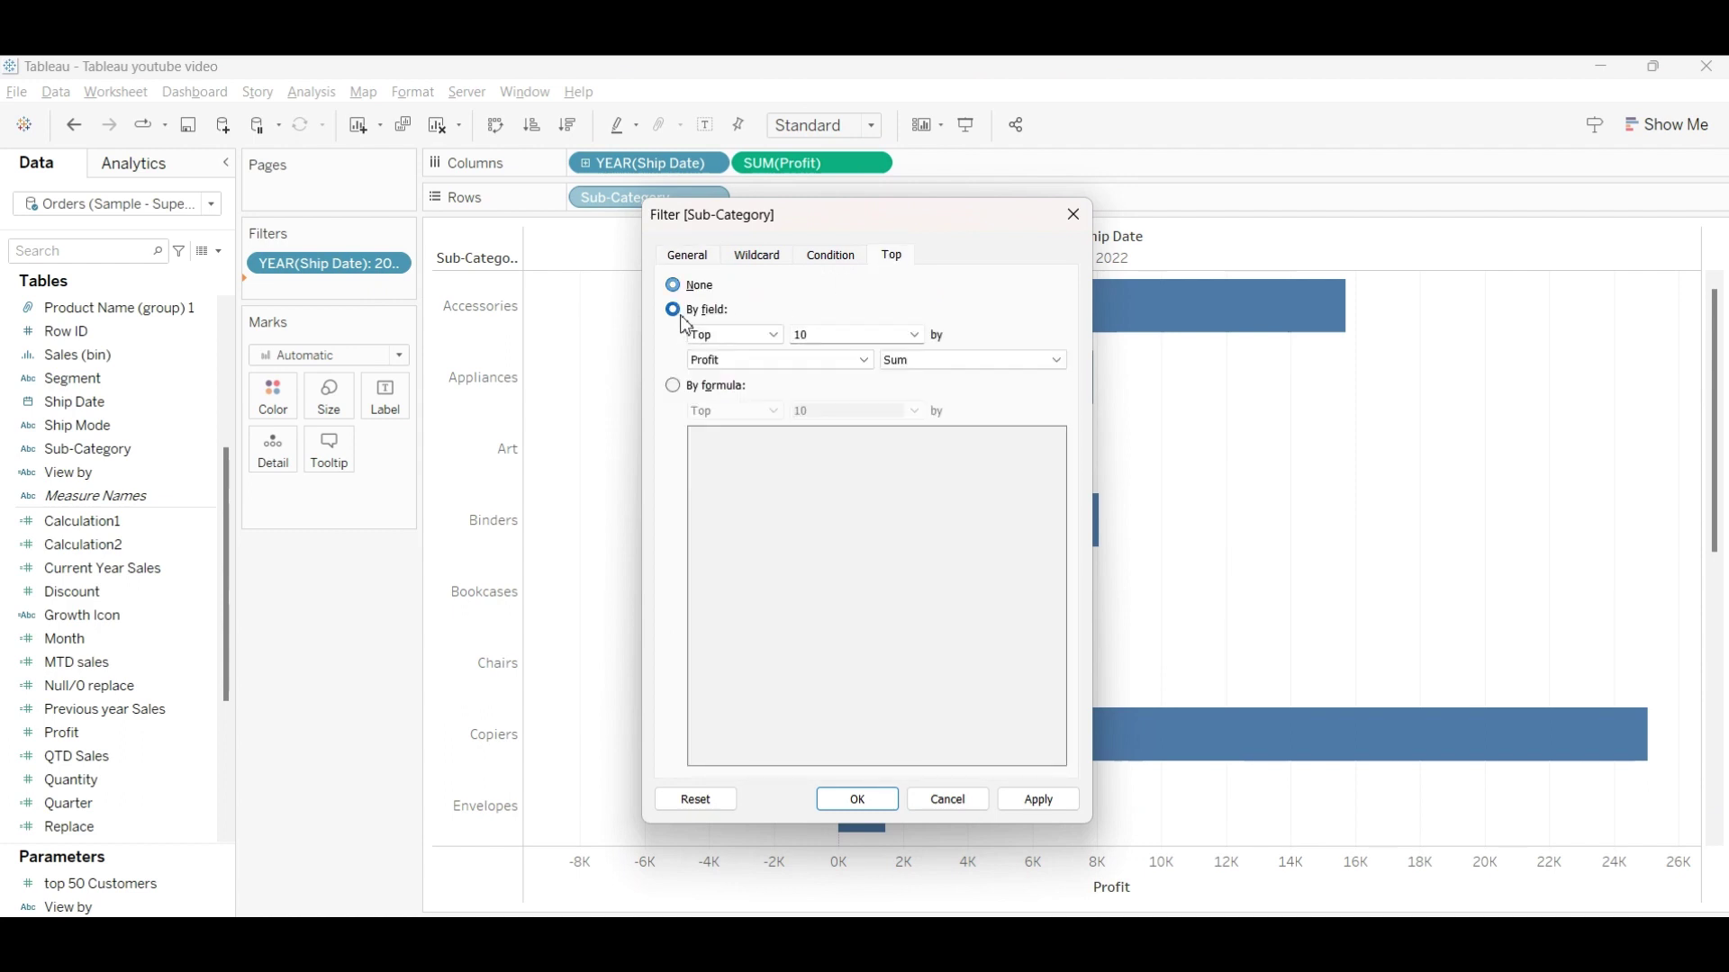
left_click(863, 338)
key("BackSpace")
key("BackSpace")
type("1")
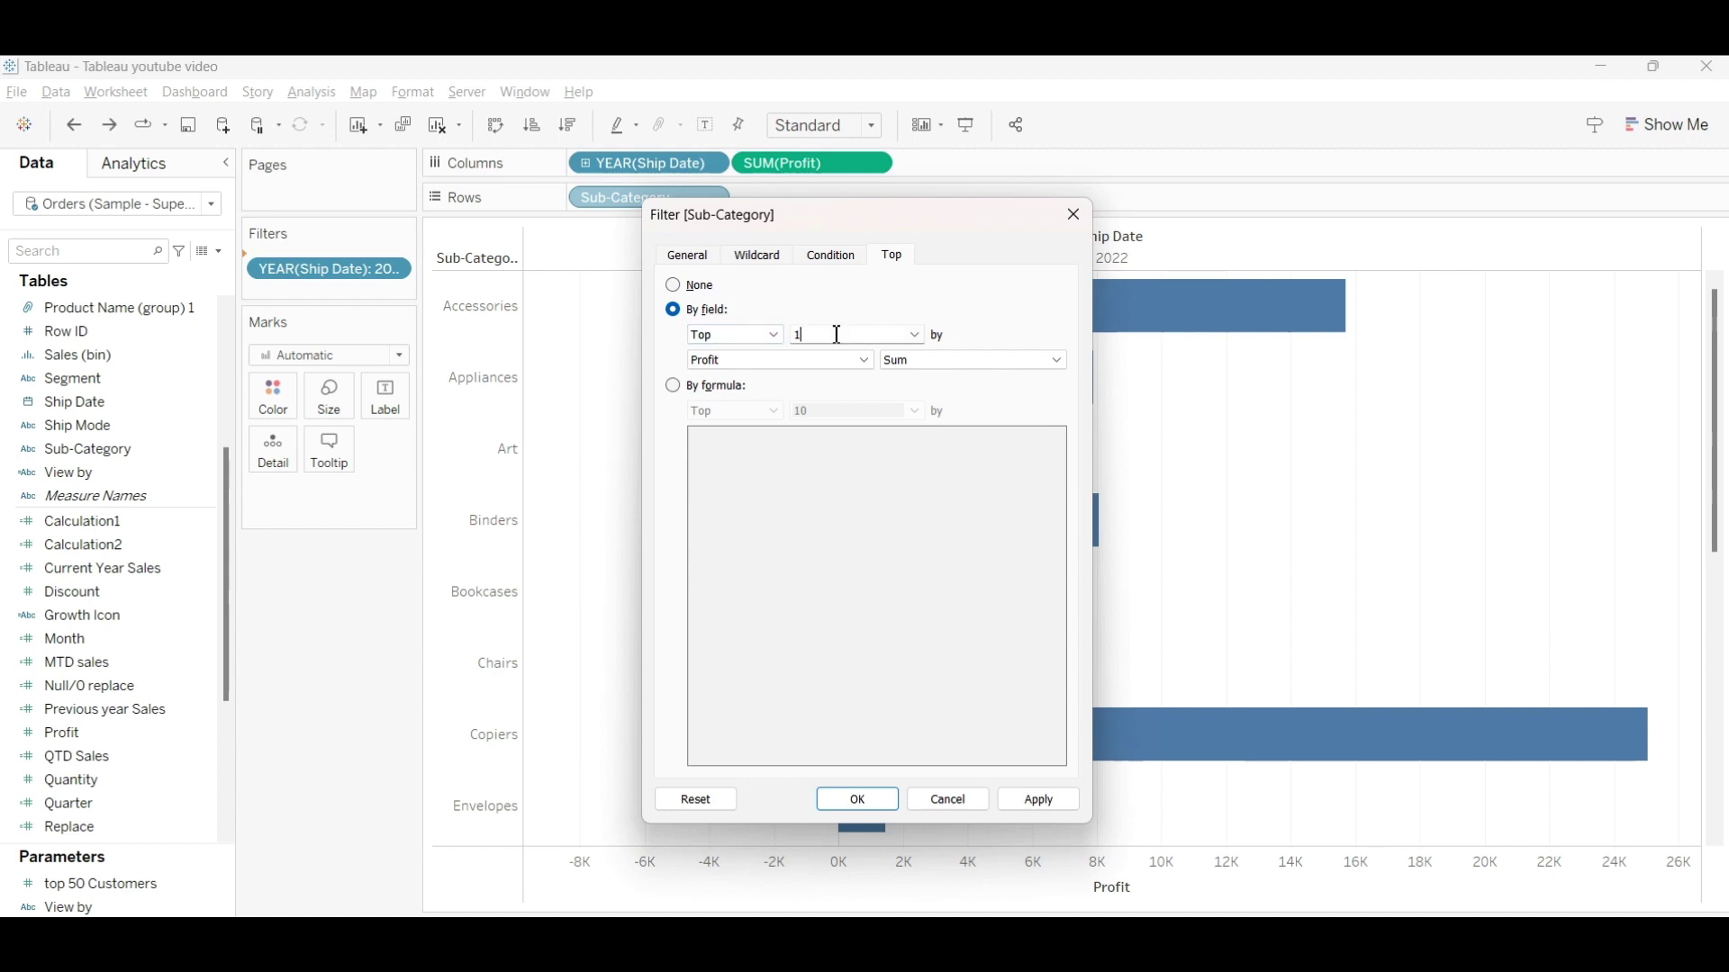
left_click(775, 336)
left_click(775, 353)
left_click(770, 343)
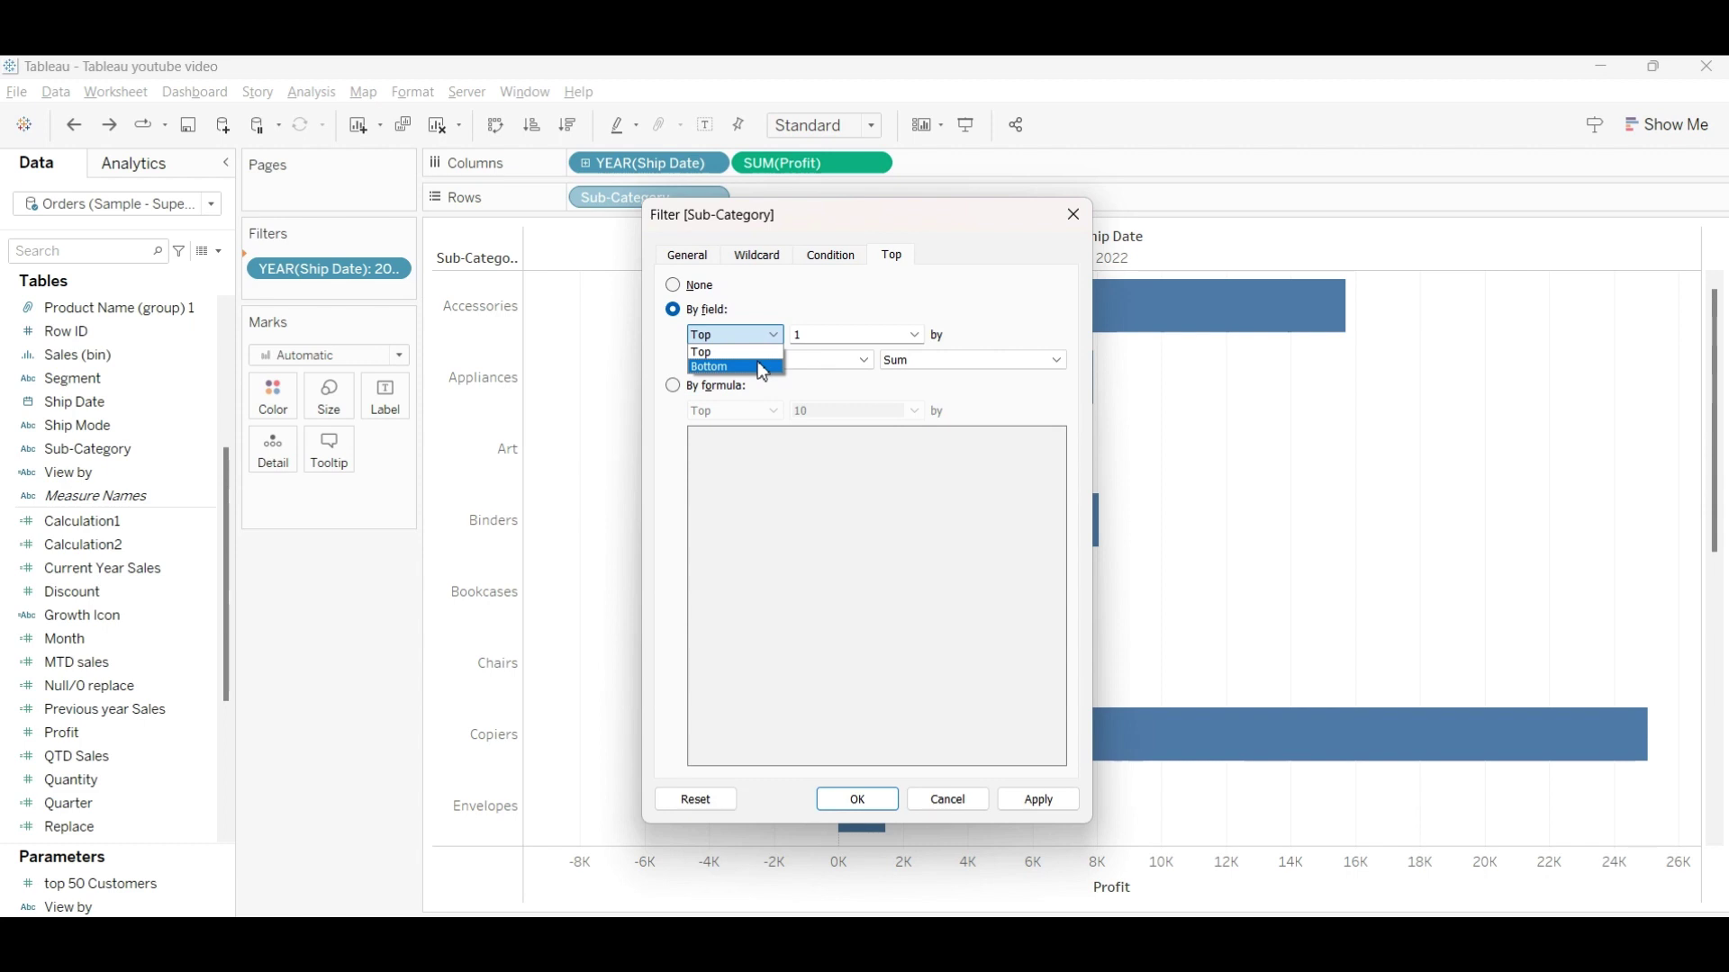
left_click(759, 364)
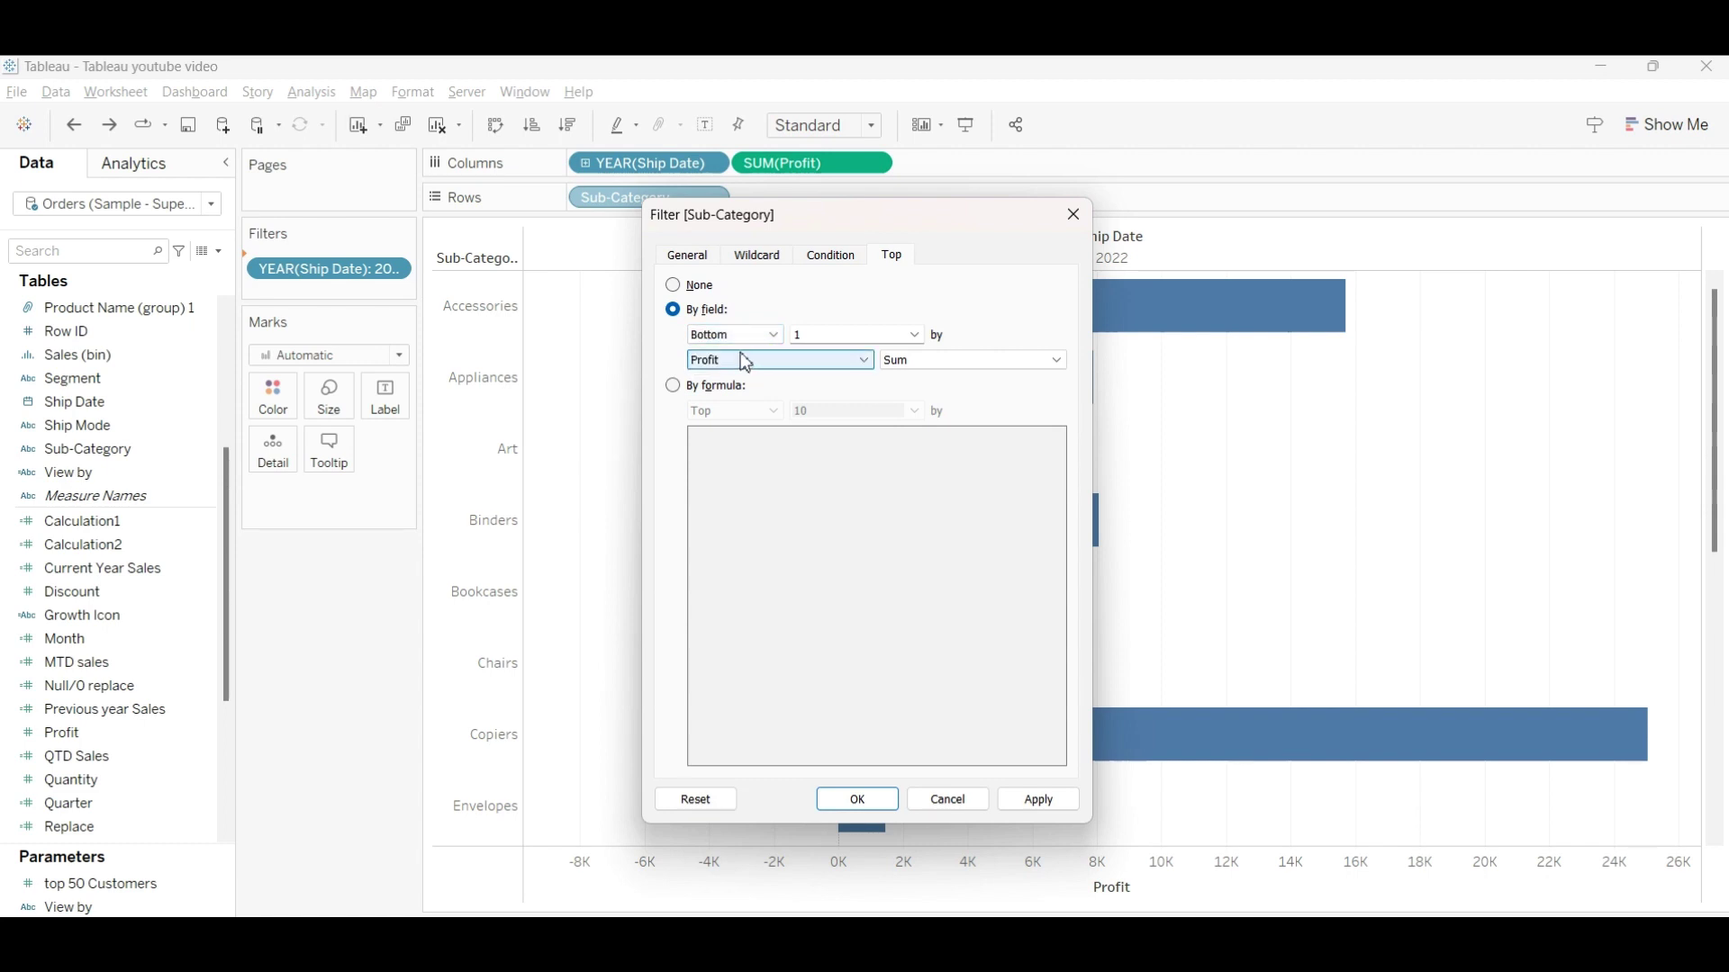
left_click(1037, 796)
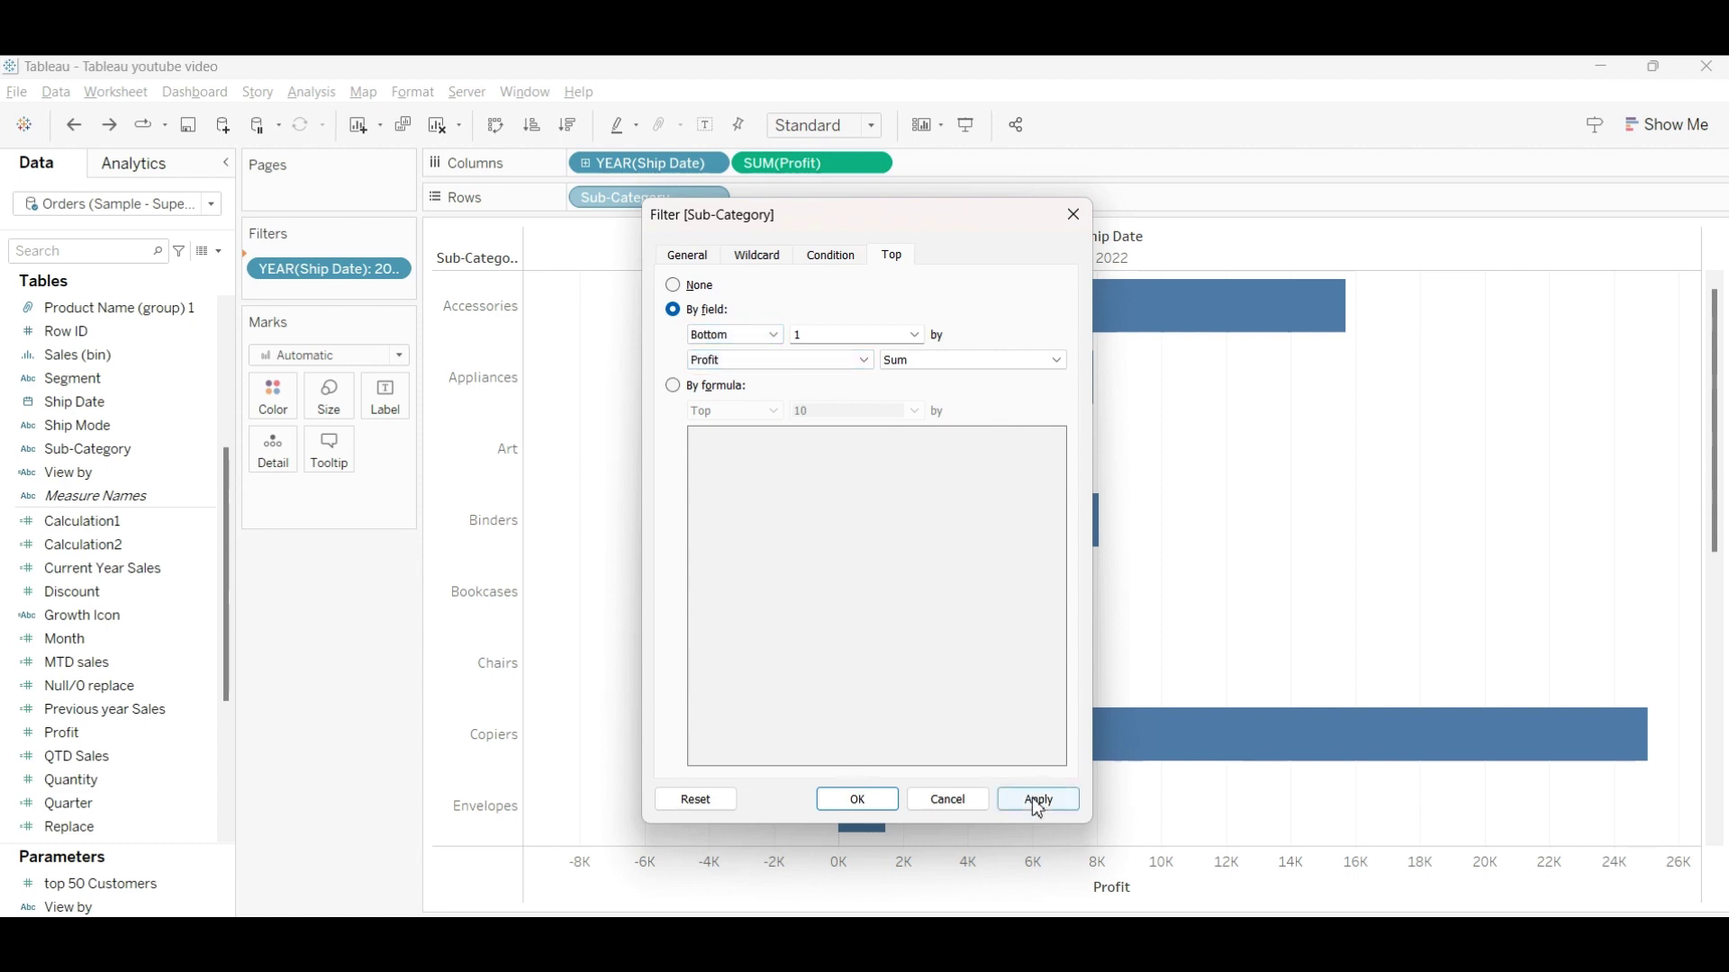
left_click(846, 802)
Step: Turn off Show Header for the Profit axis under the Tables bar
right_click(663, 363)
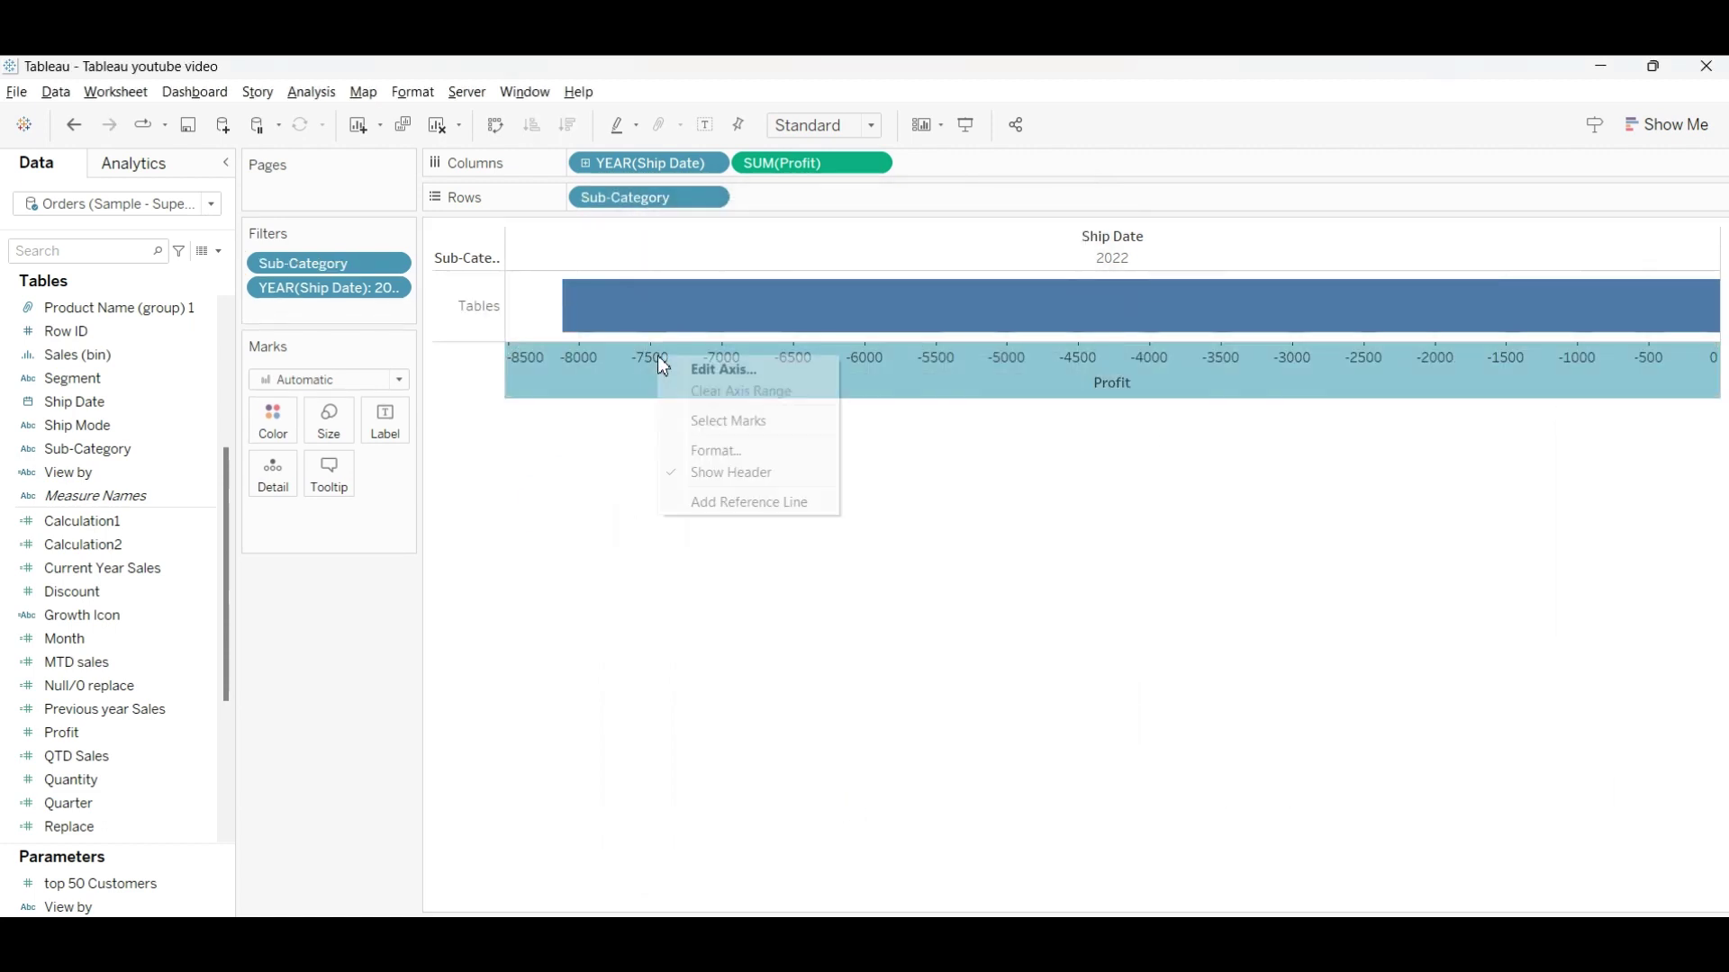
left_click(734, 474)
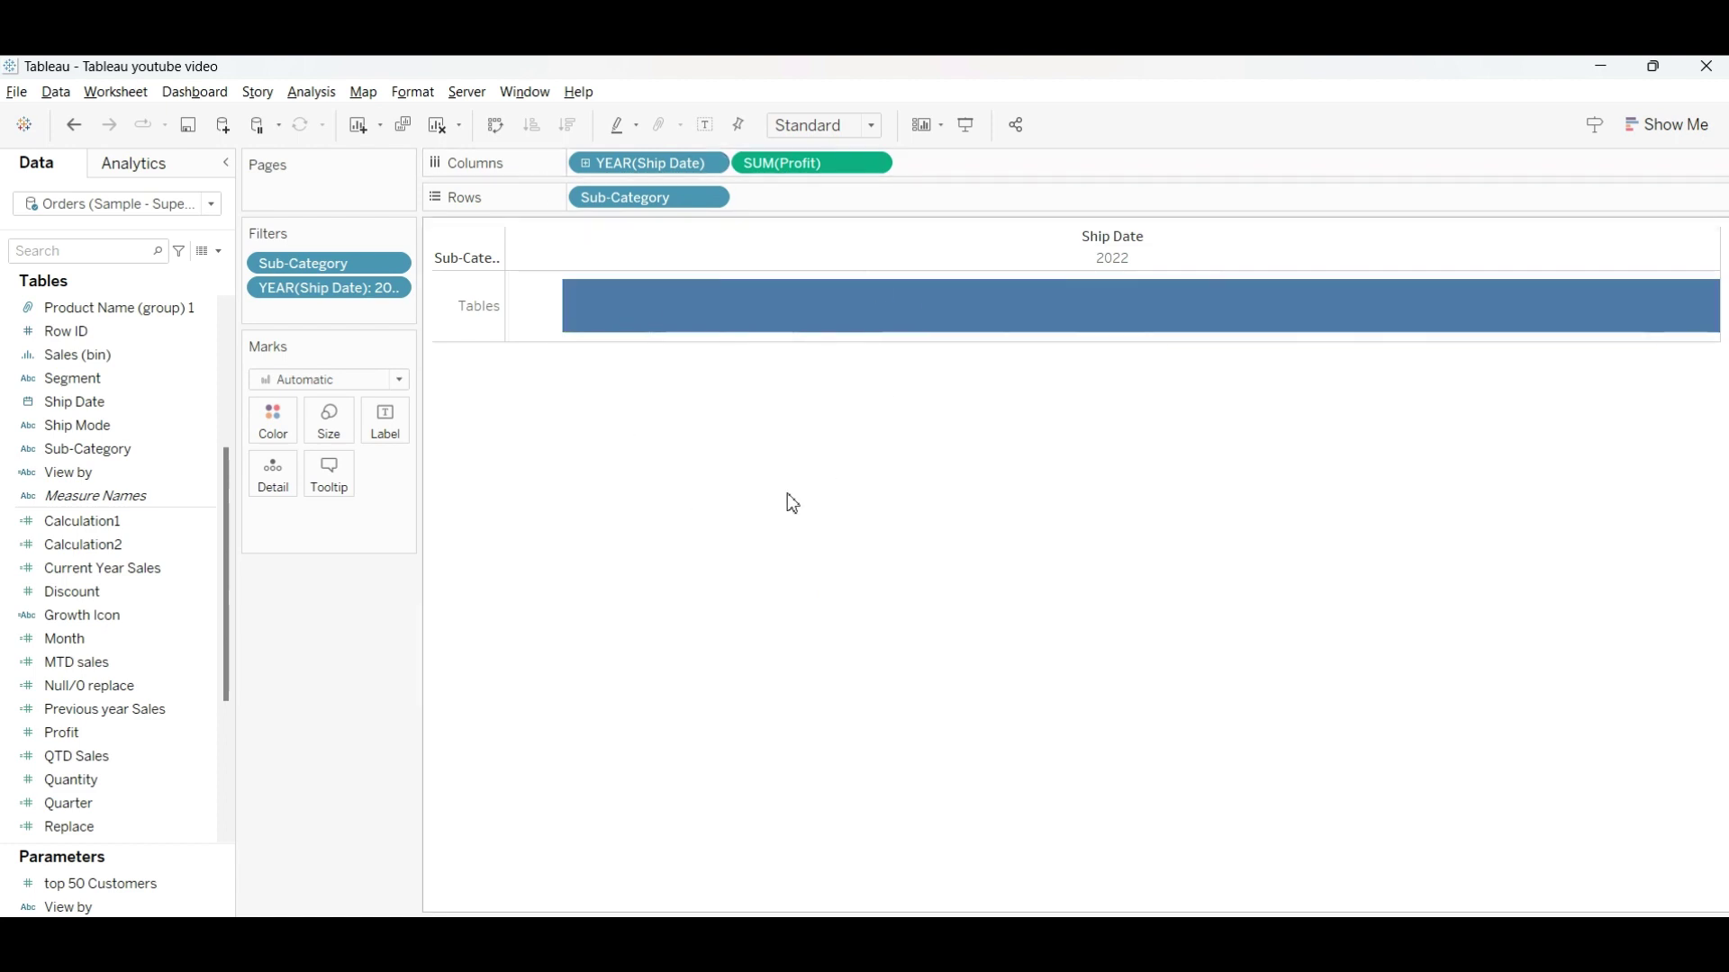
Step: Color the Tables bar green via the Marks card Color palette
left_click(273, 420)
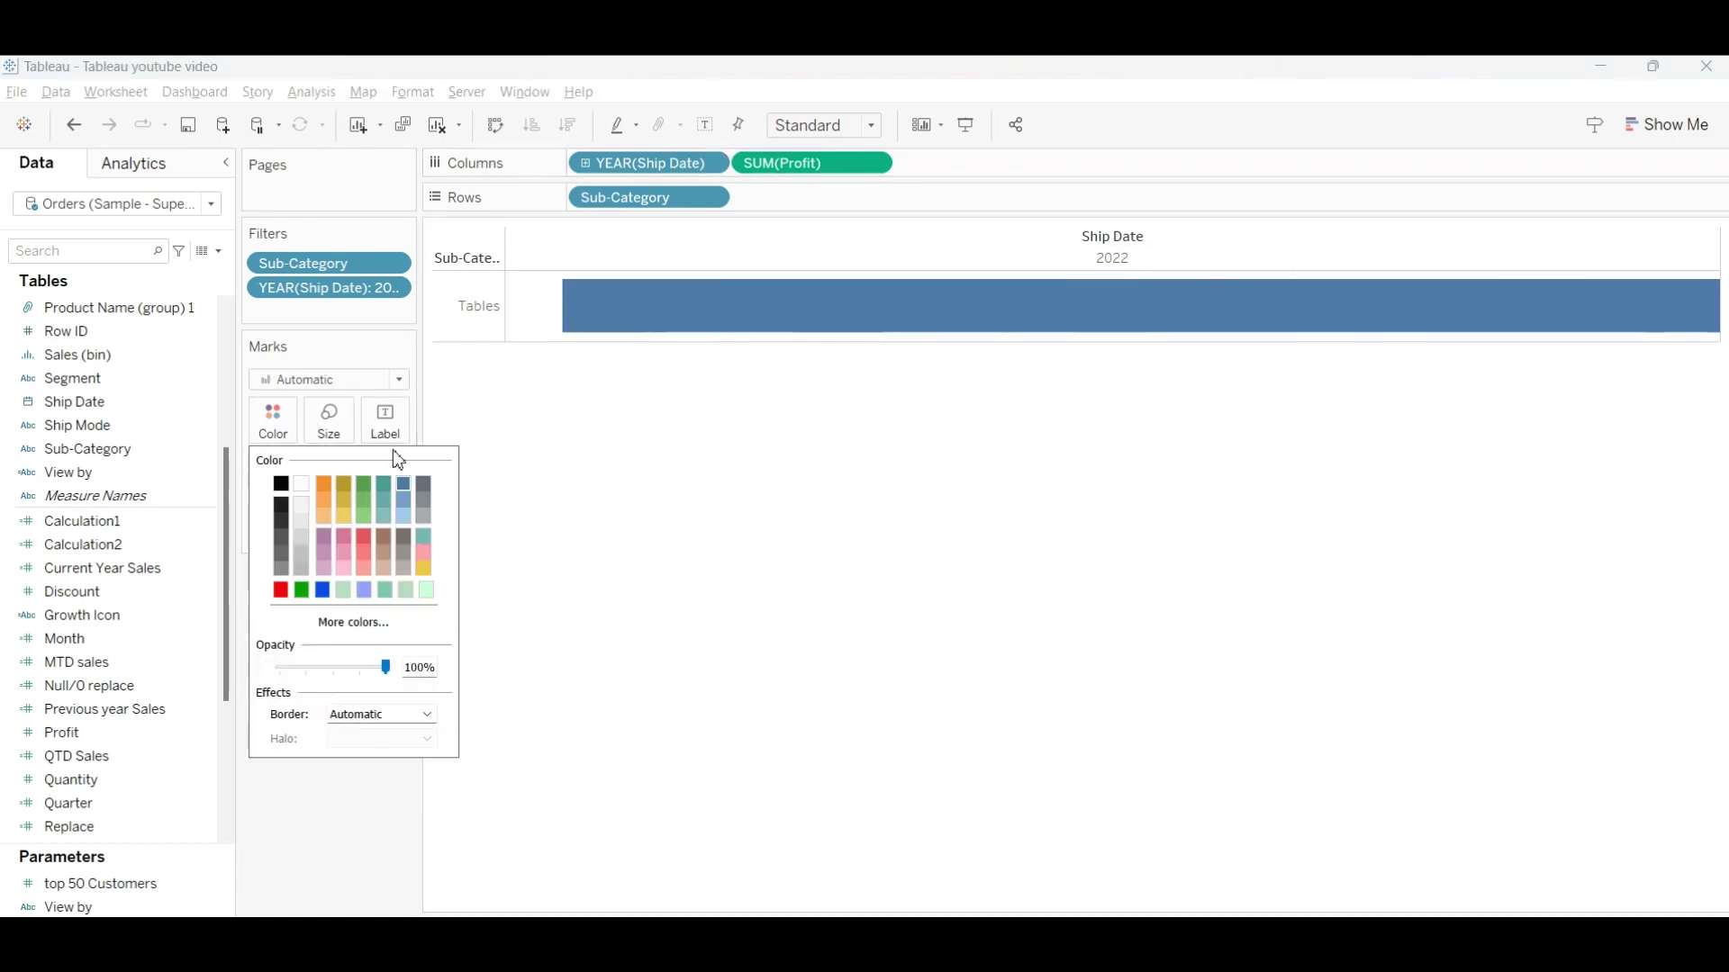
left_click(280, 590)
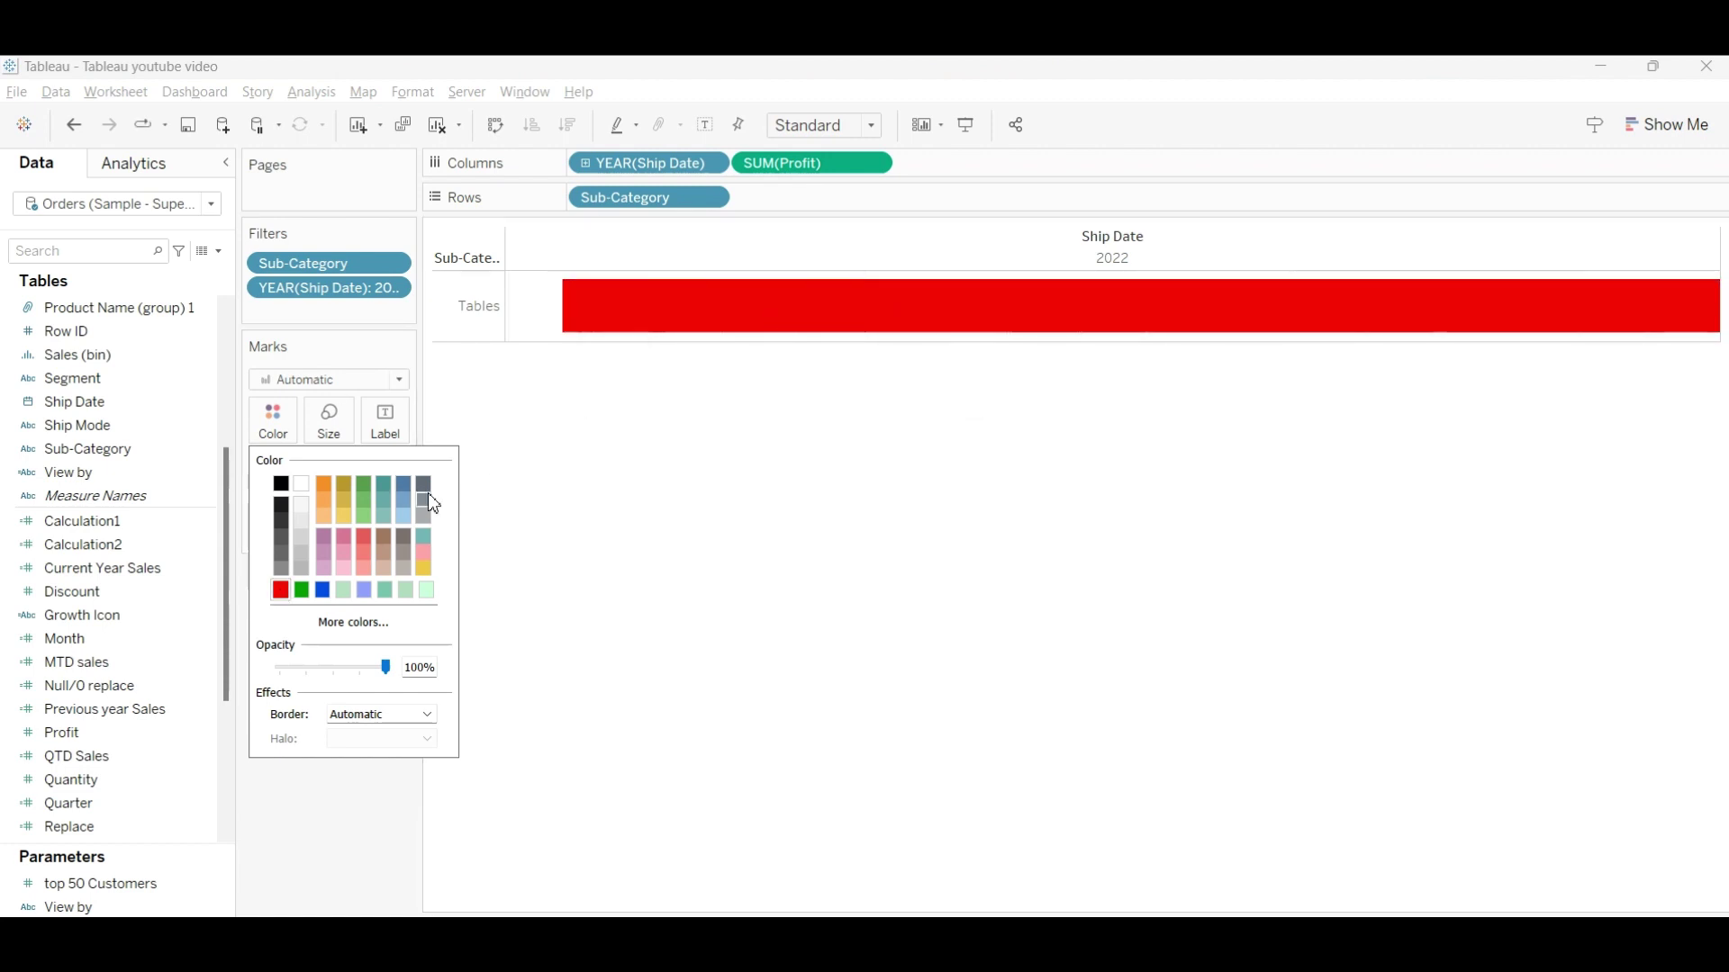
left_click(403, 486)
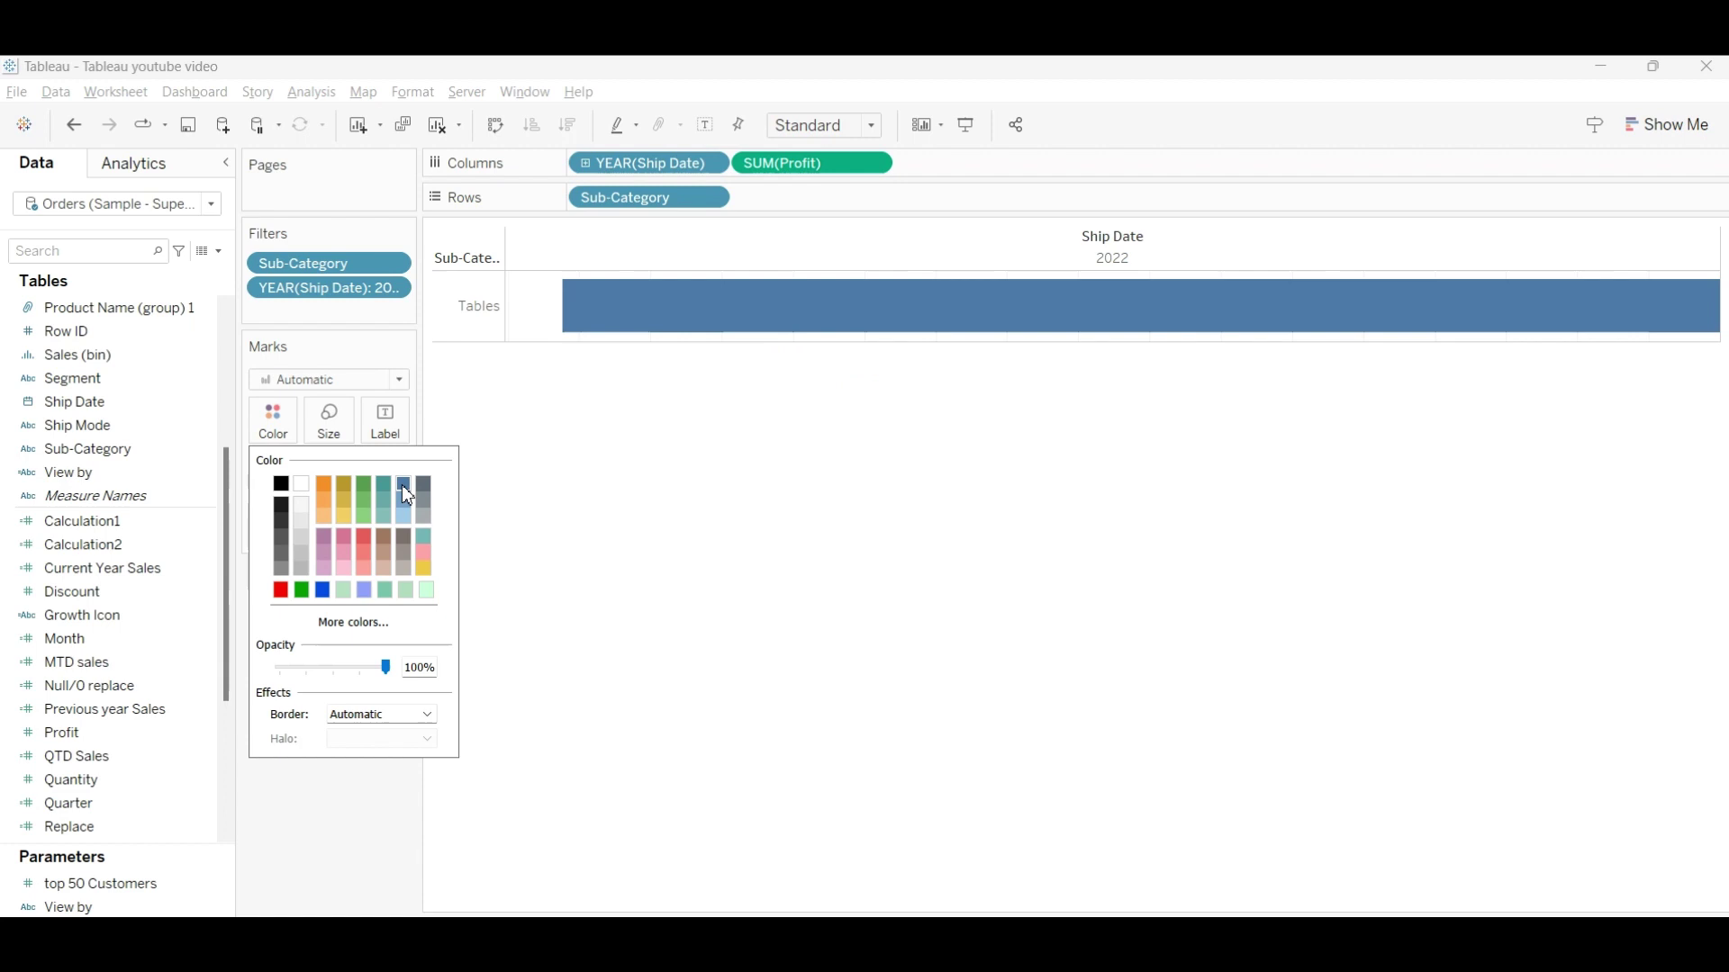
left_click(322, 591)
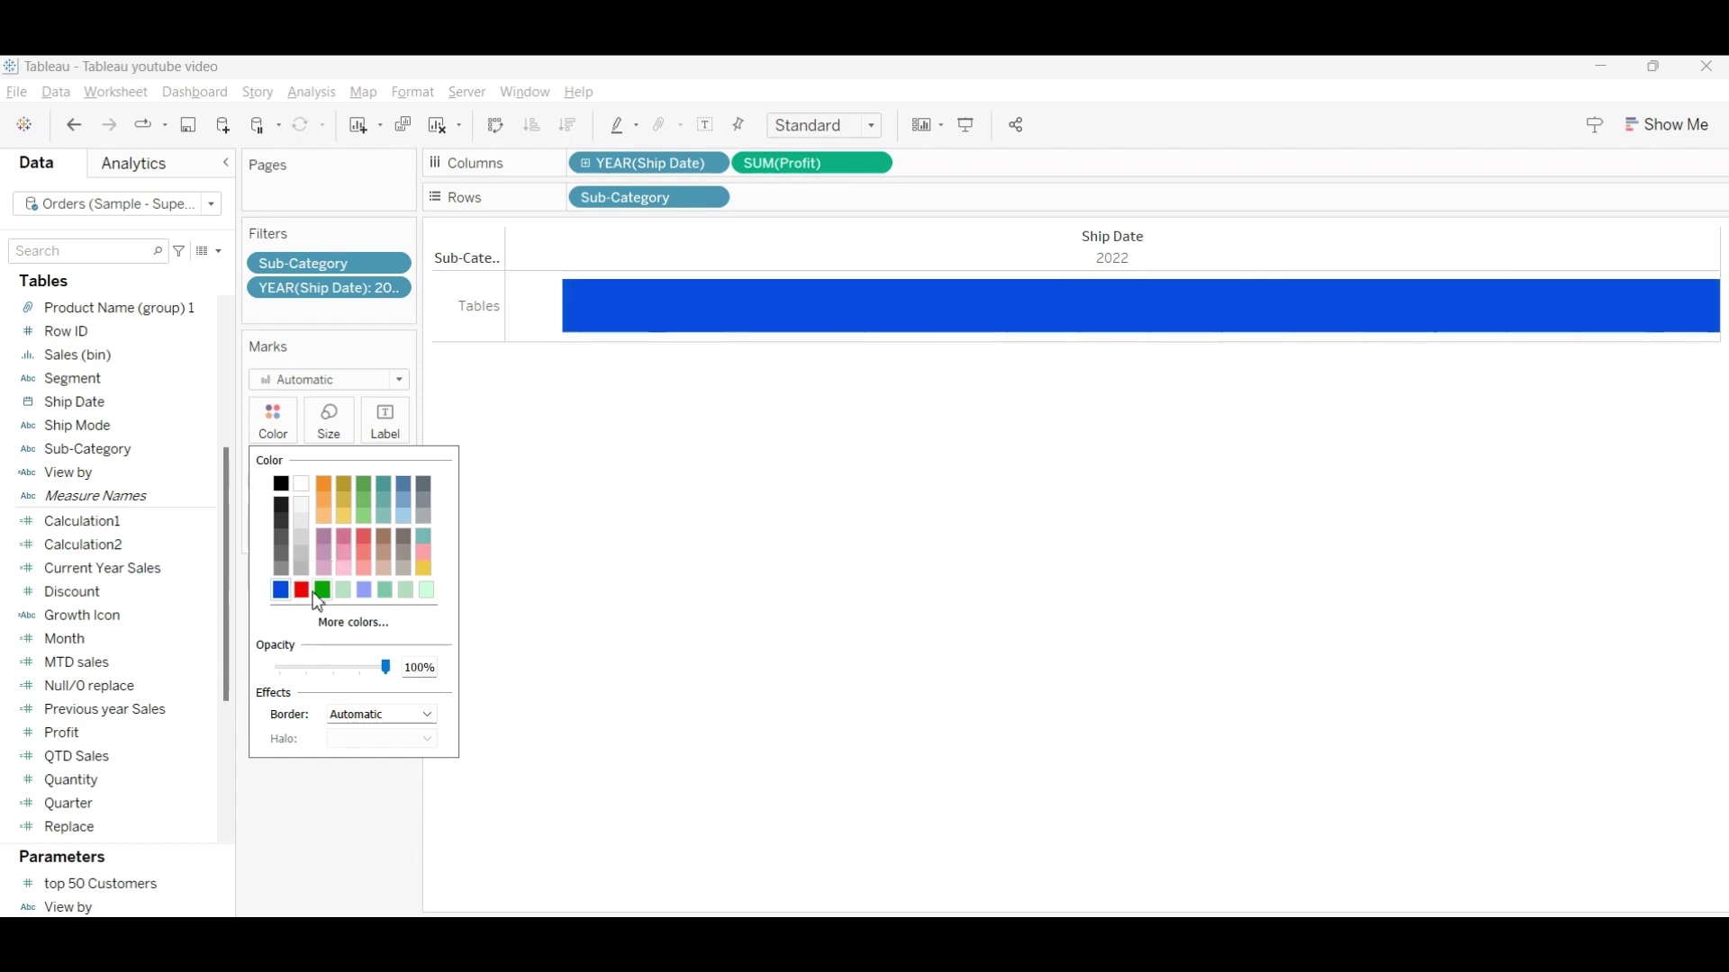
left_click(323, 592)
left_click(616, 449)
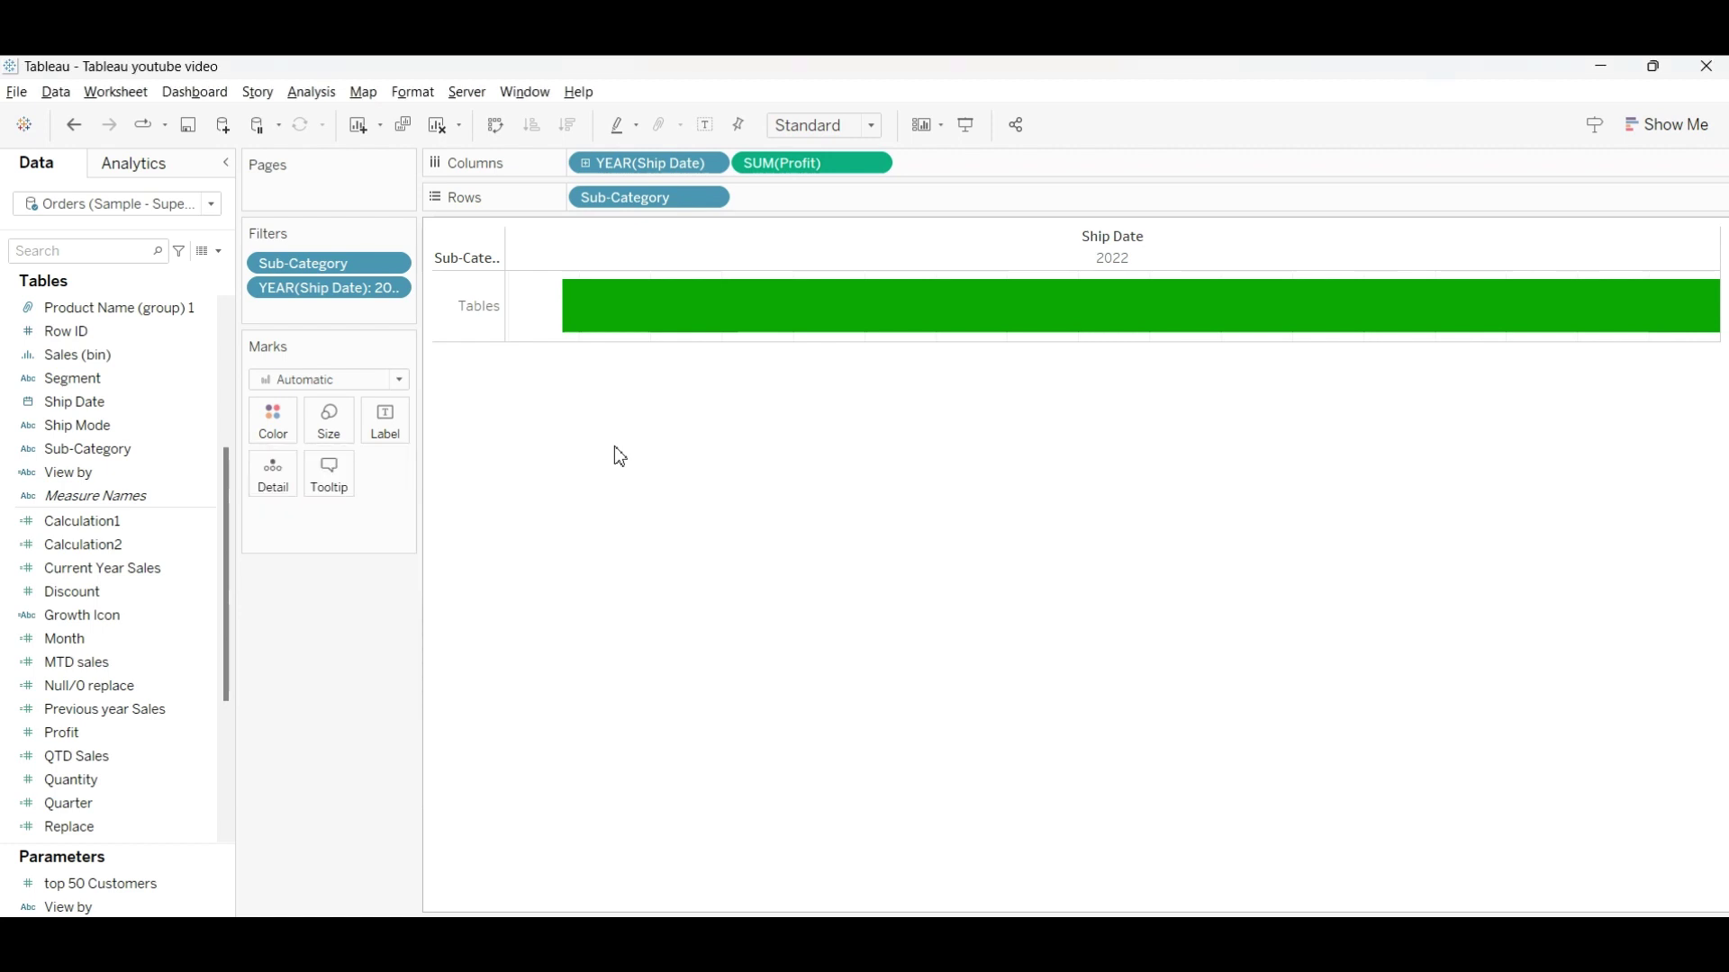